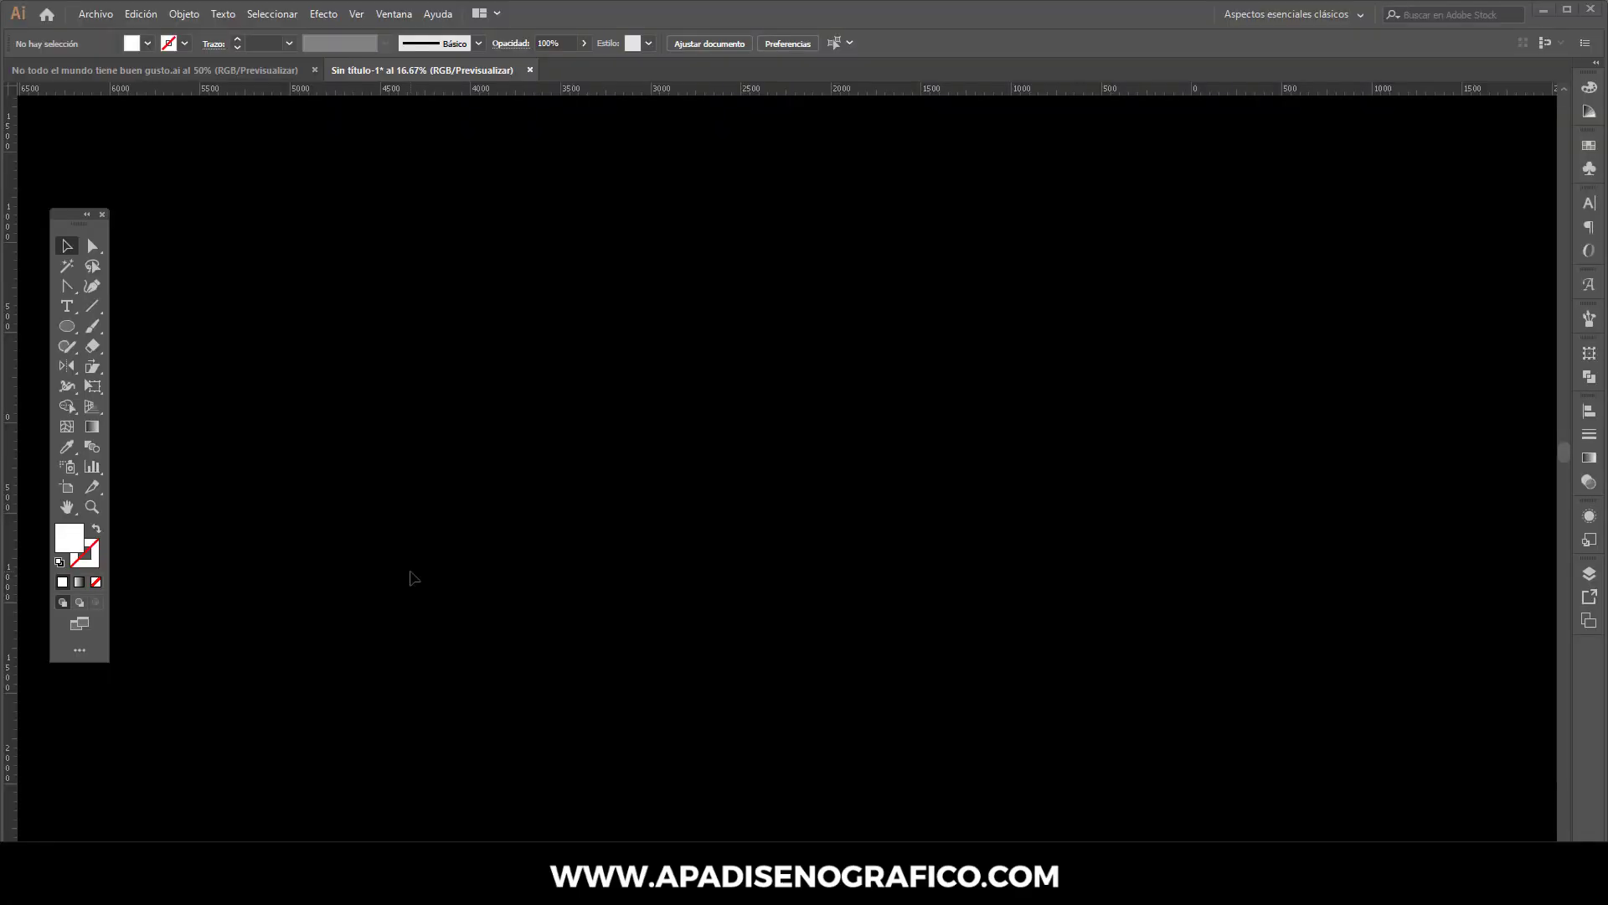
Add the word ADOBEILLUSTRATOR as white text on the canvas
{"action": "left_click", "coordinate": [67, 306]}
{"action": "left_click", "coordinate": [590, 303]}
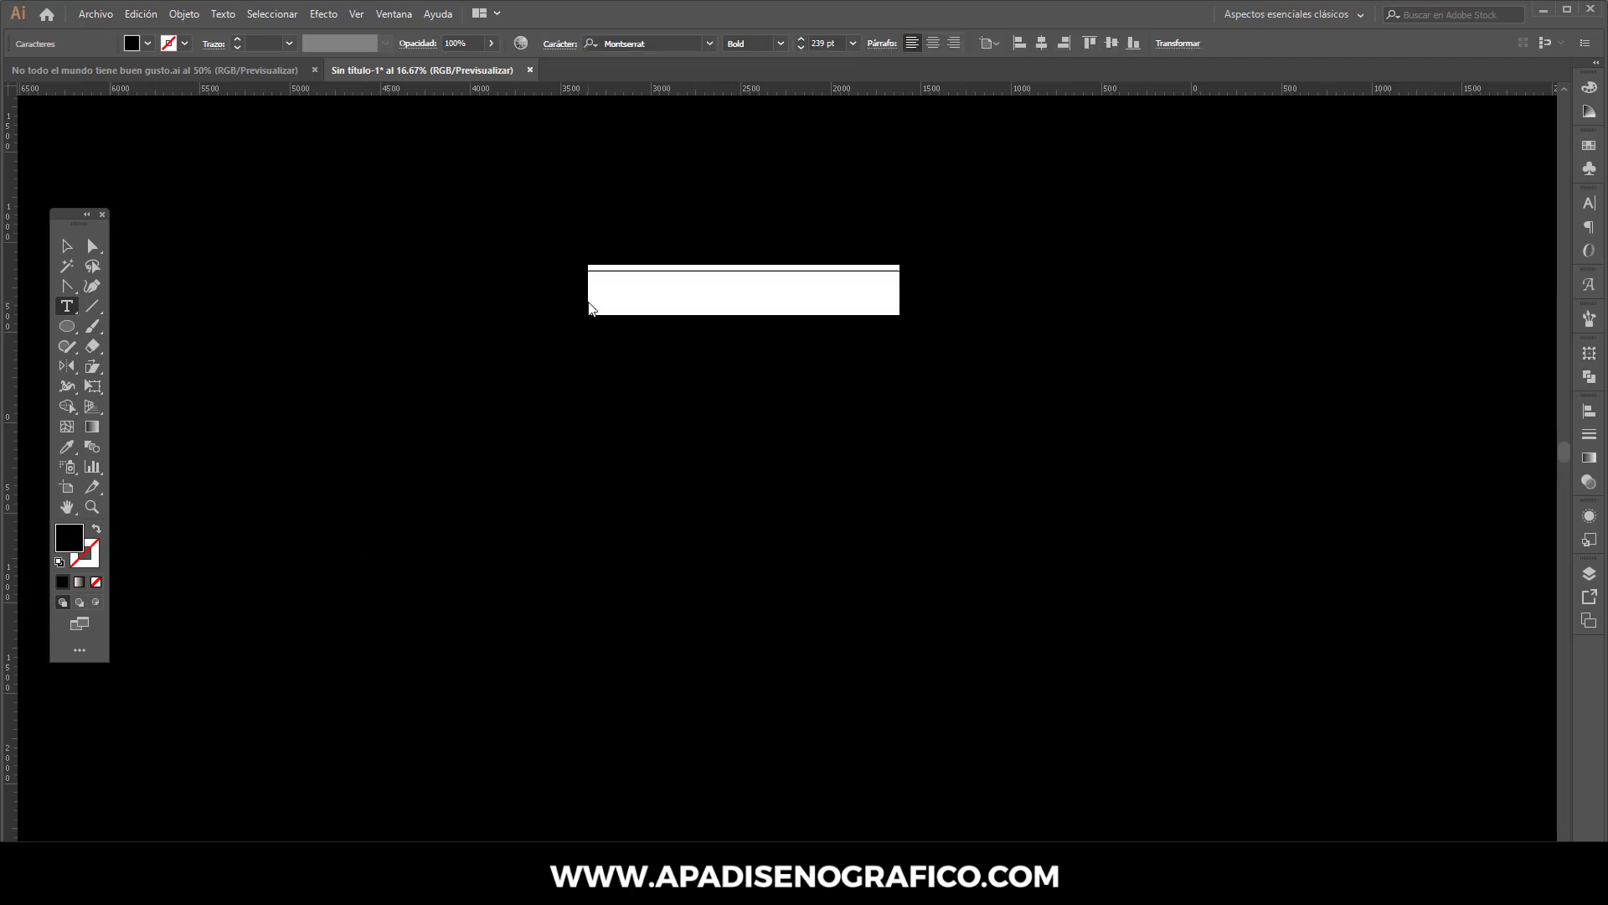
{"action": "left_click", "coordinate": [148, 42]}
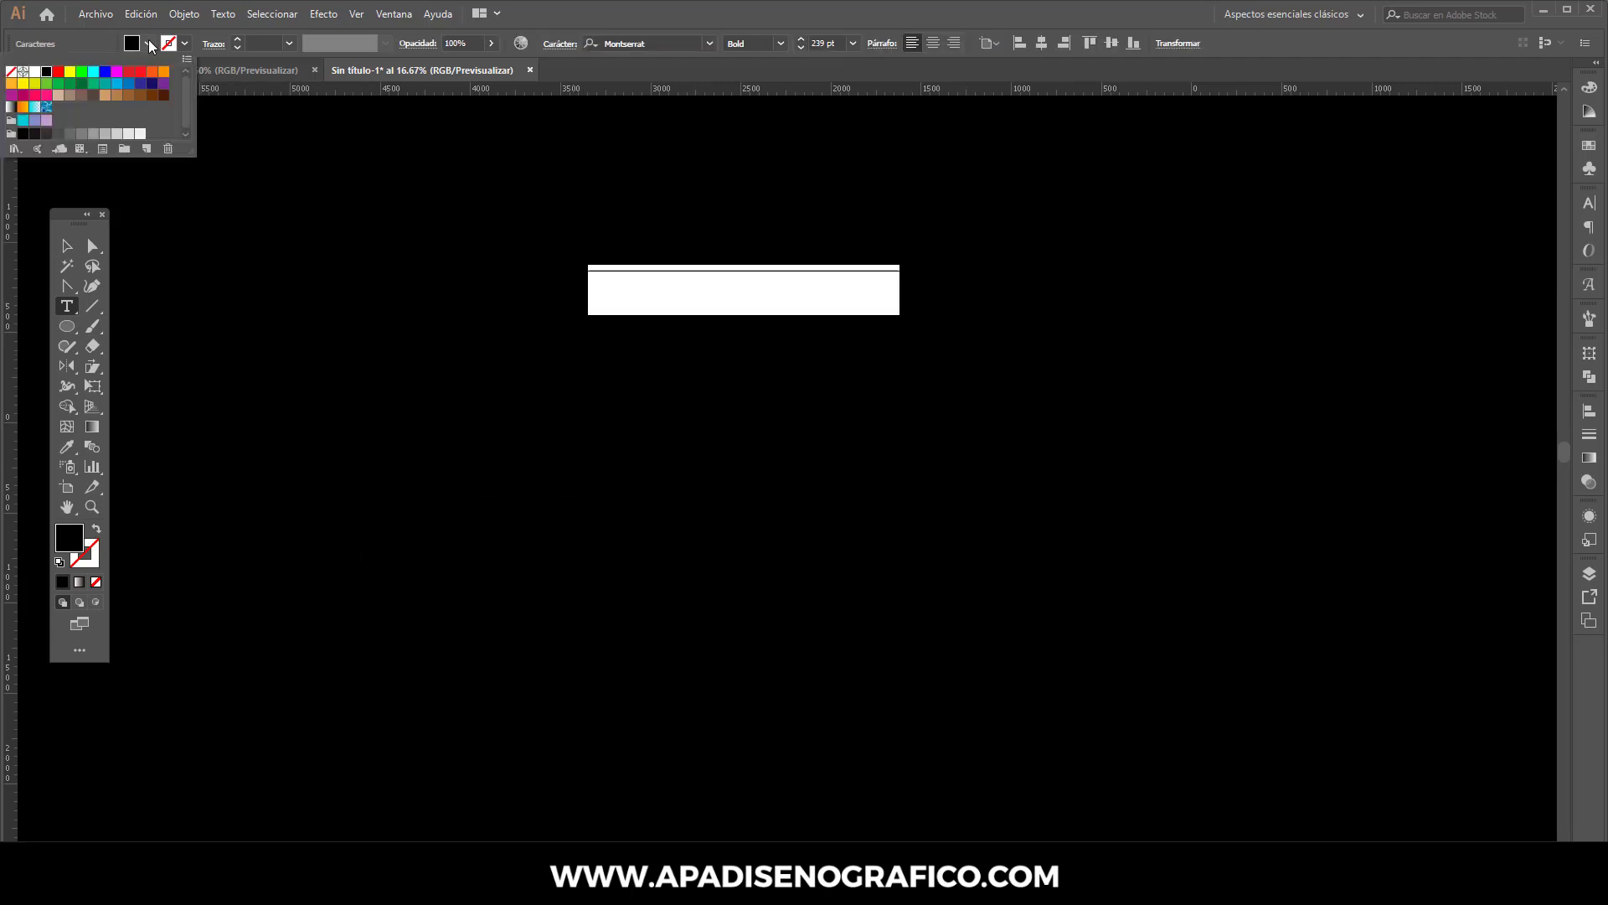
{"action": "left_click", "coordinate": [40, 72]}
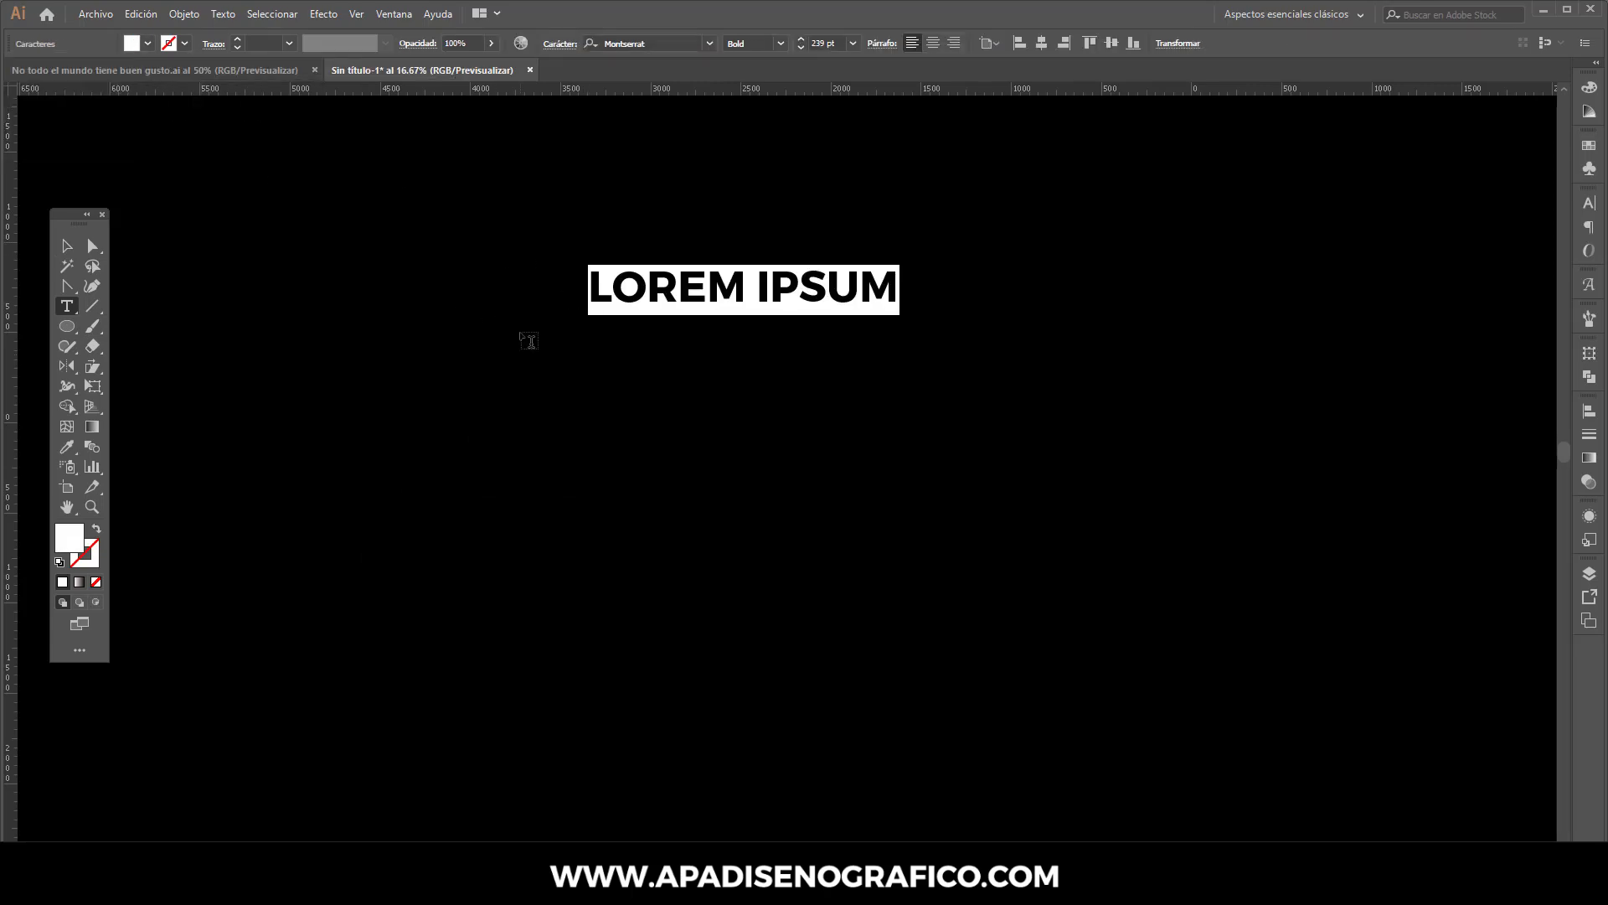
{"action": "type", "text": "ADOBEILLUSTR"}
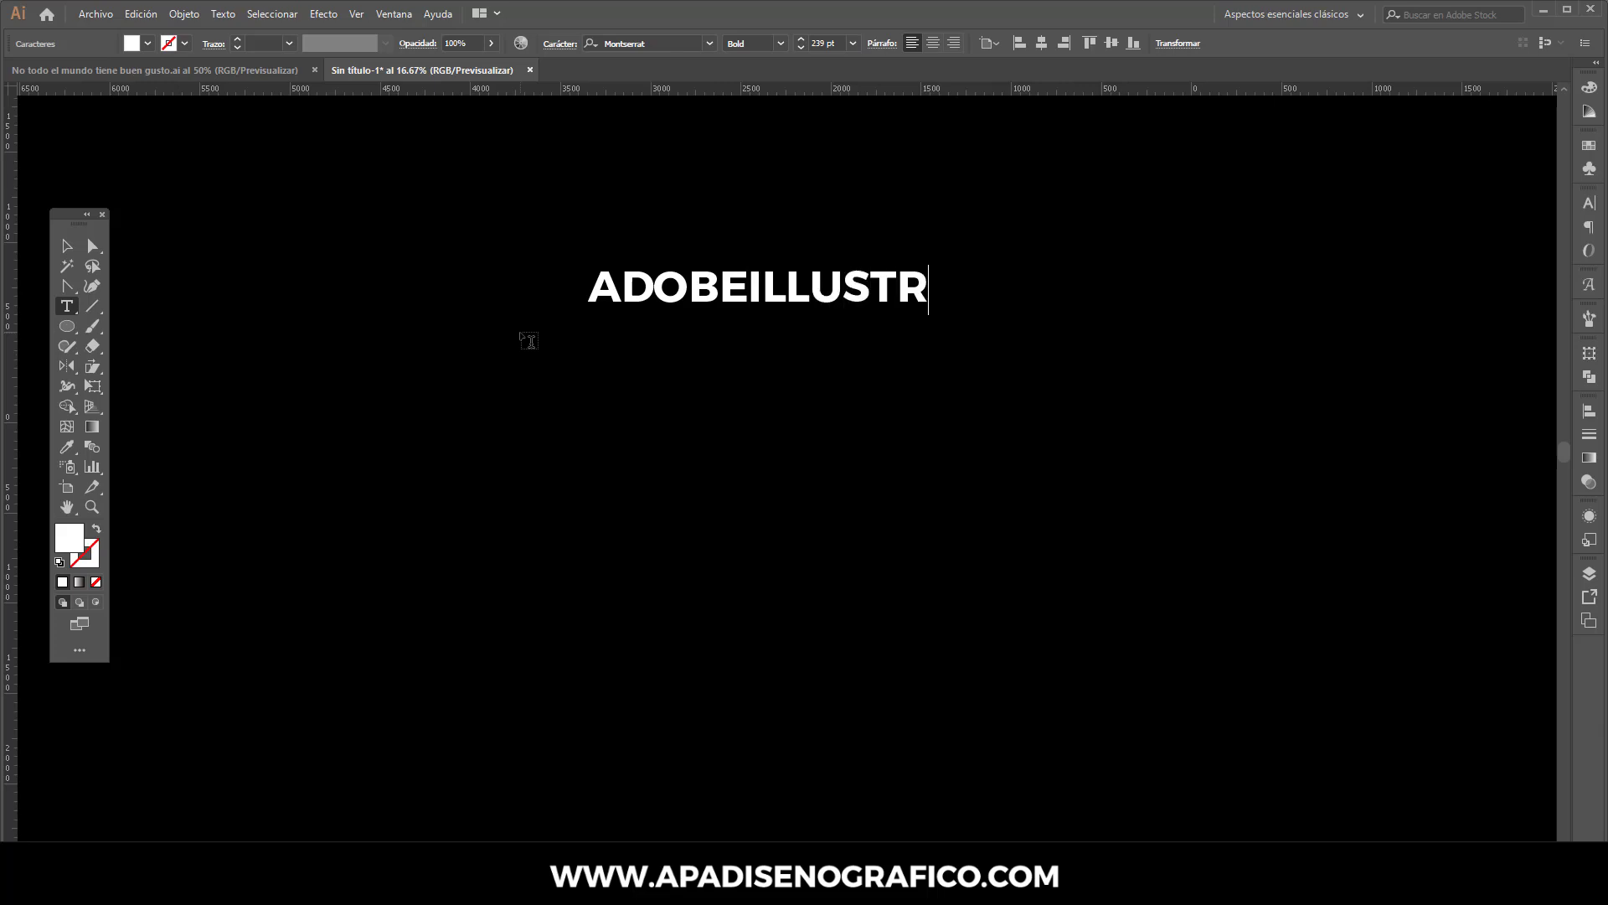
{"action": "type", "text": "ATOR"}
Convert the ADOBEILLUSTRATOR text to outlines (Crear contornos) and shift it left
{"action": "left_click", "coordinate": [67, 245]}
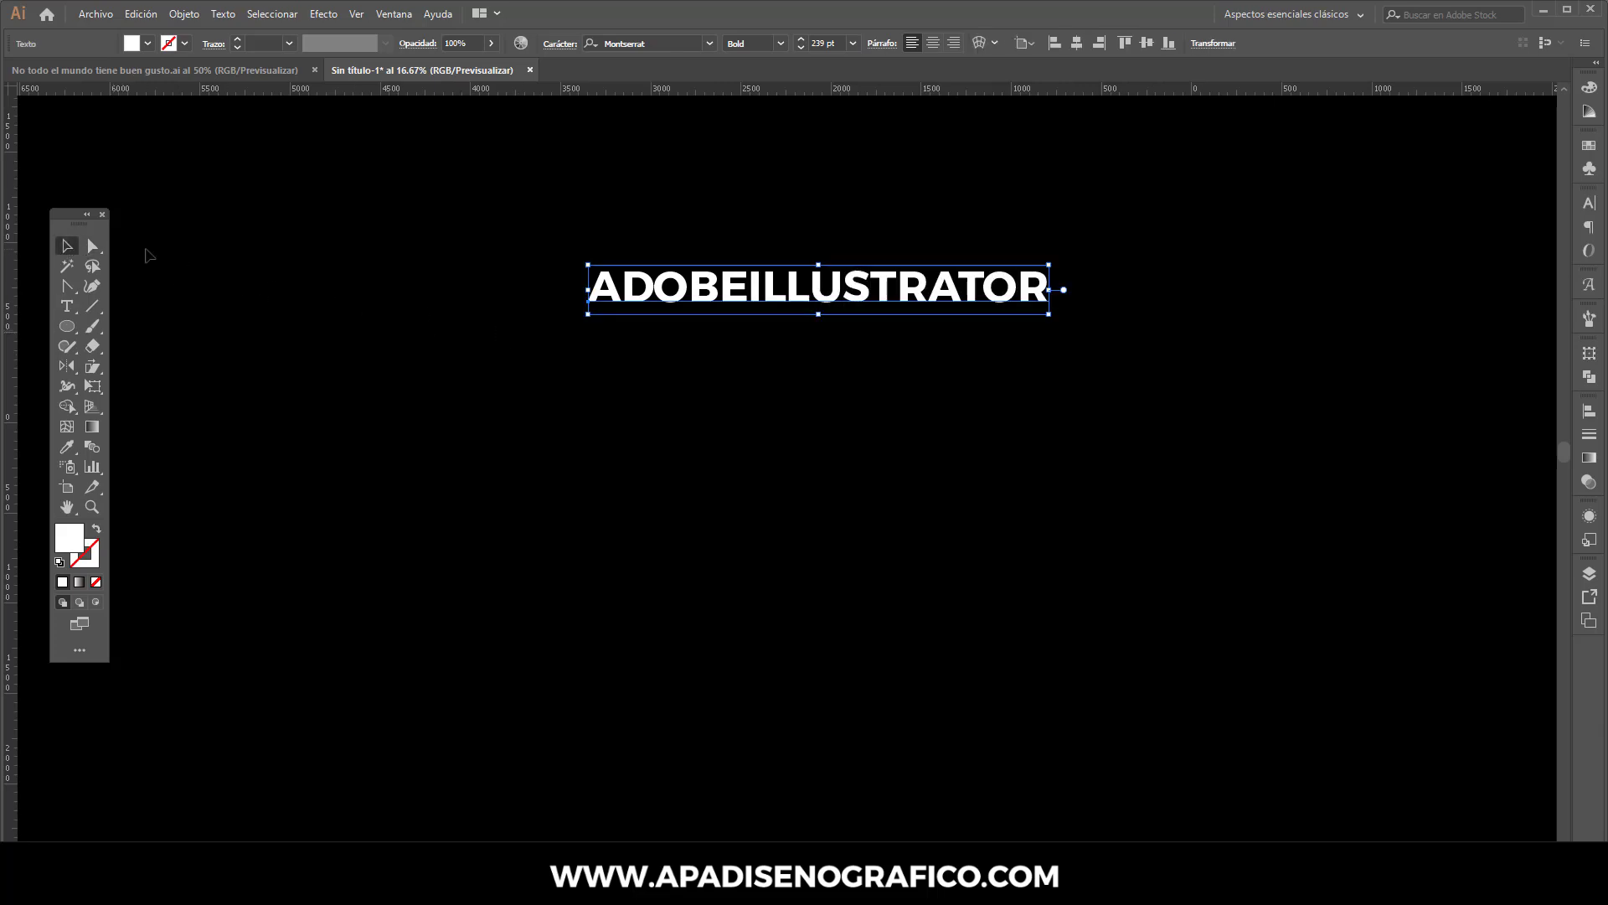
{"action": "right_click", "coordinate": [651, 291]}
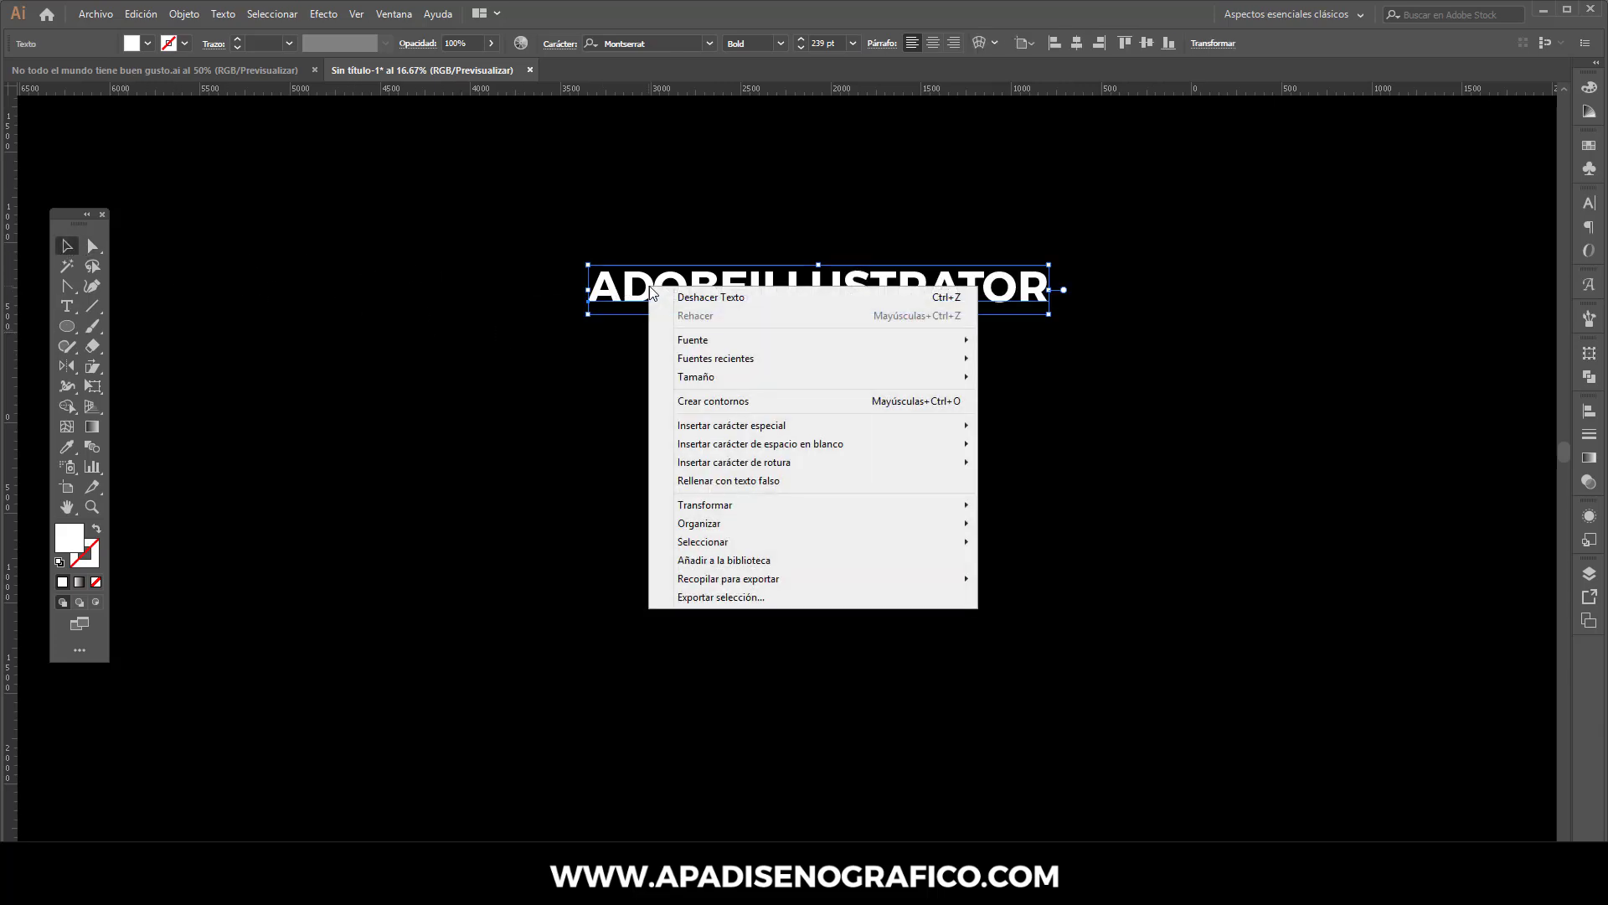
{"action": "left_click", "coordinate": [687, 400]}
{"action": "left_click_drag", "start_coordinate": [700, 289], "coordinate": [629, 287]}
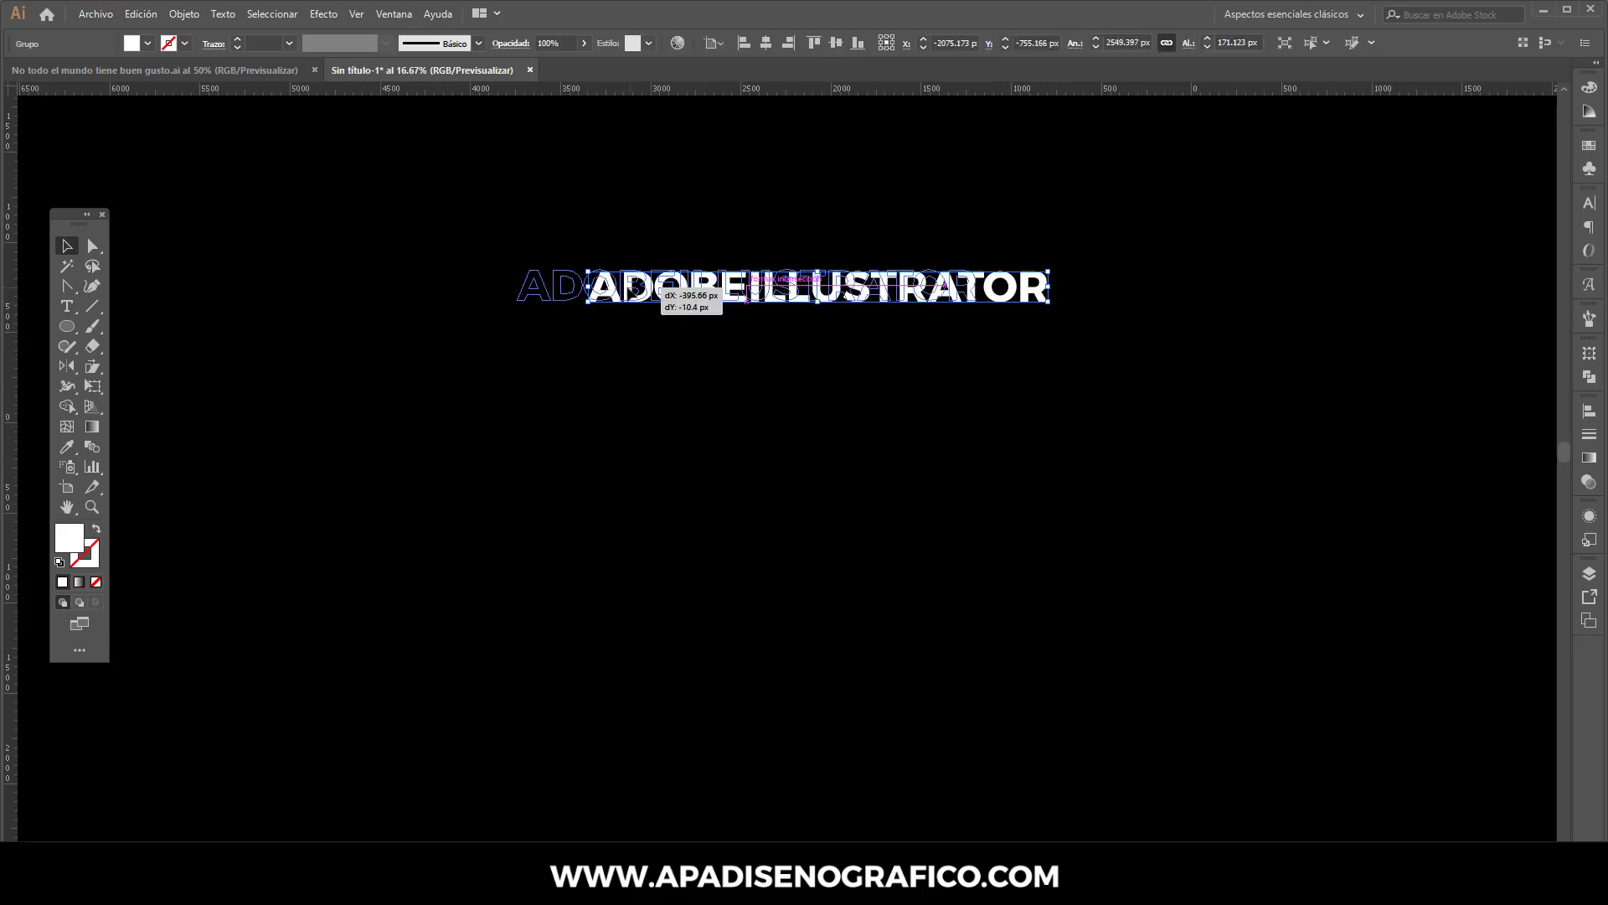
{"action": "left_click", "coordinate": [578, 368]}
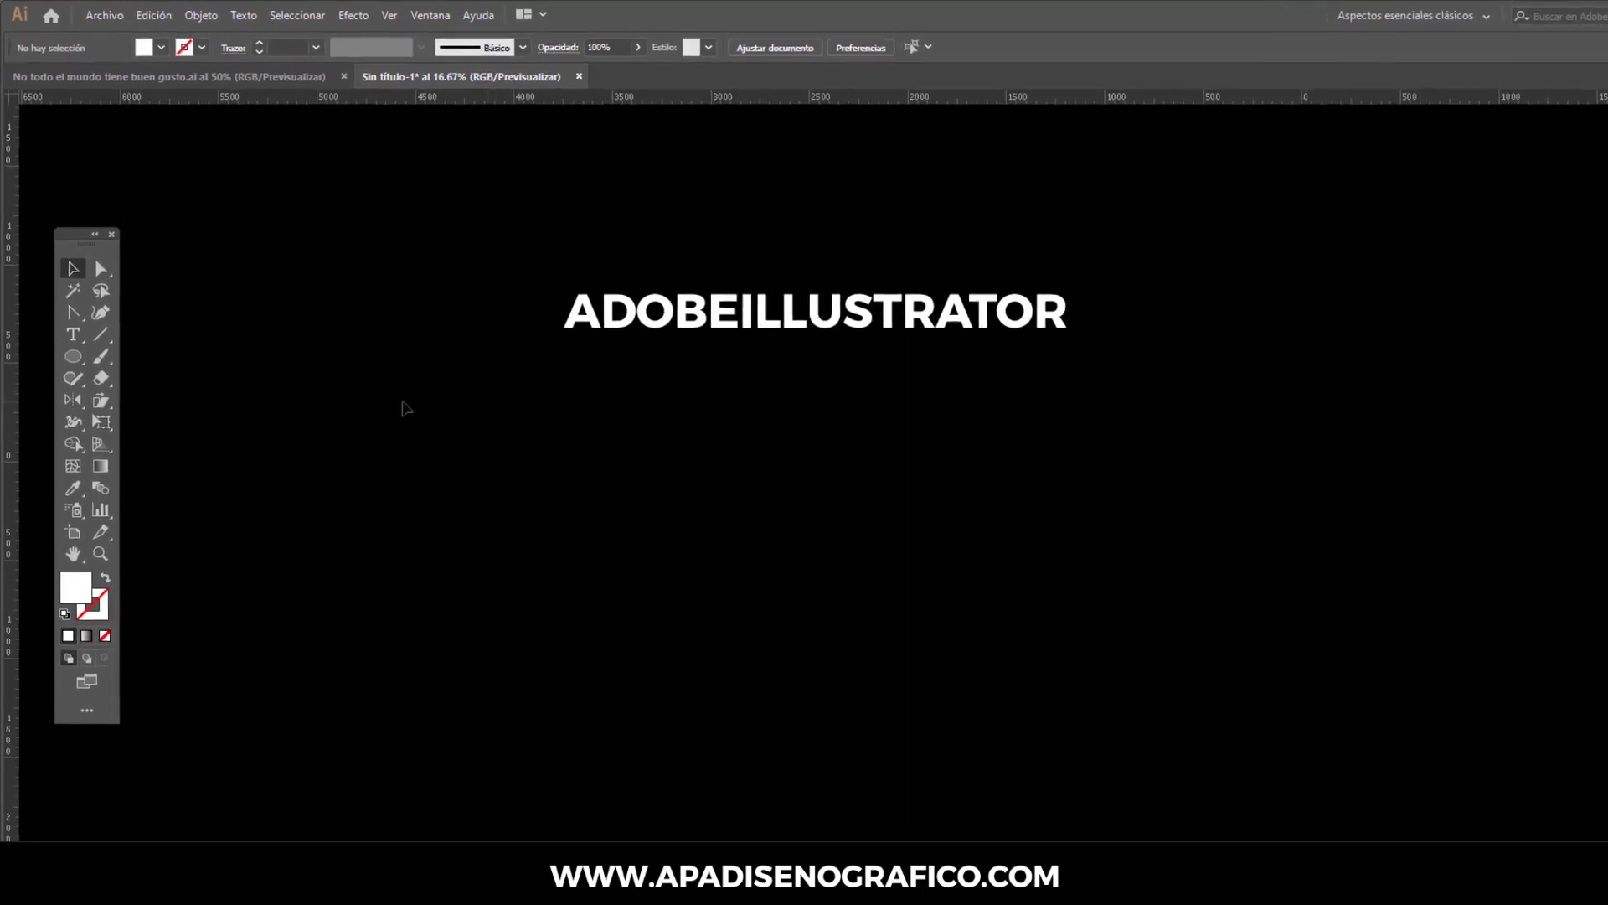
{"action": "left_click", "coordinate": [79, 388]}
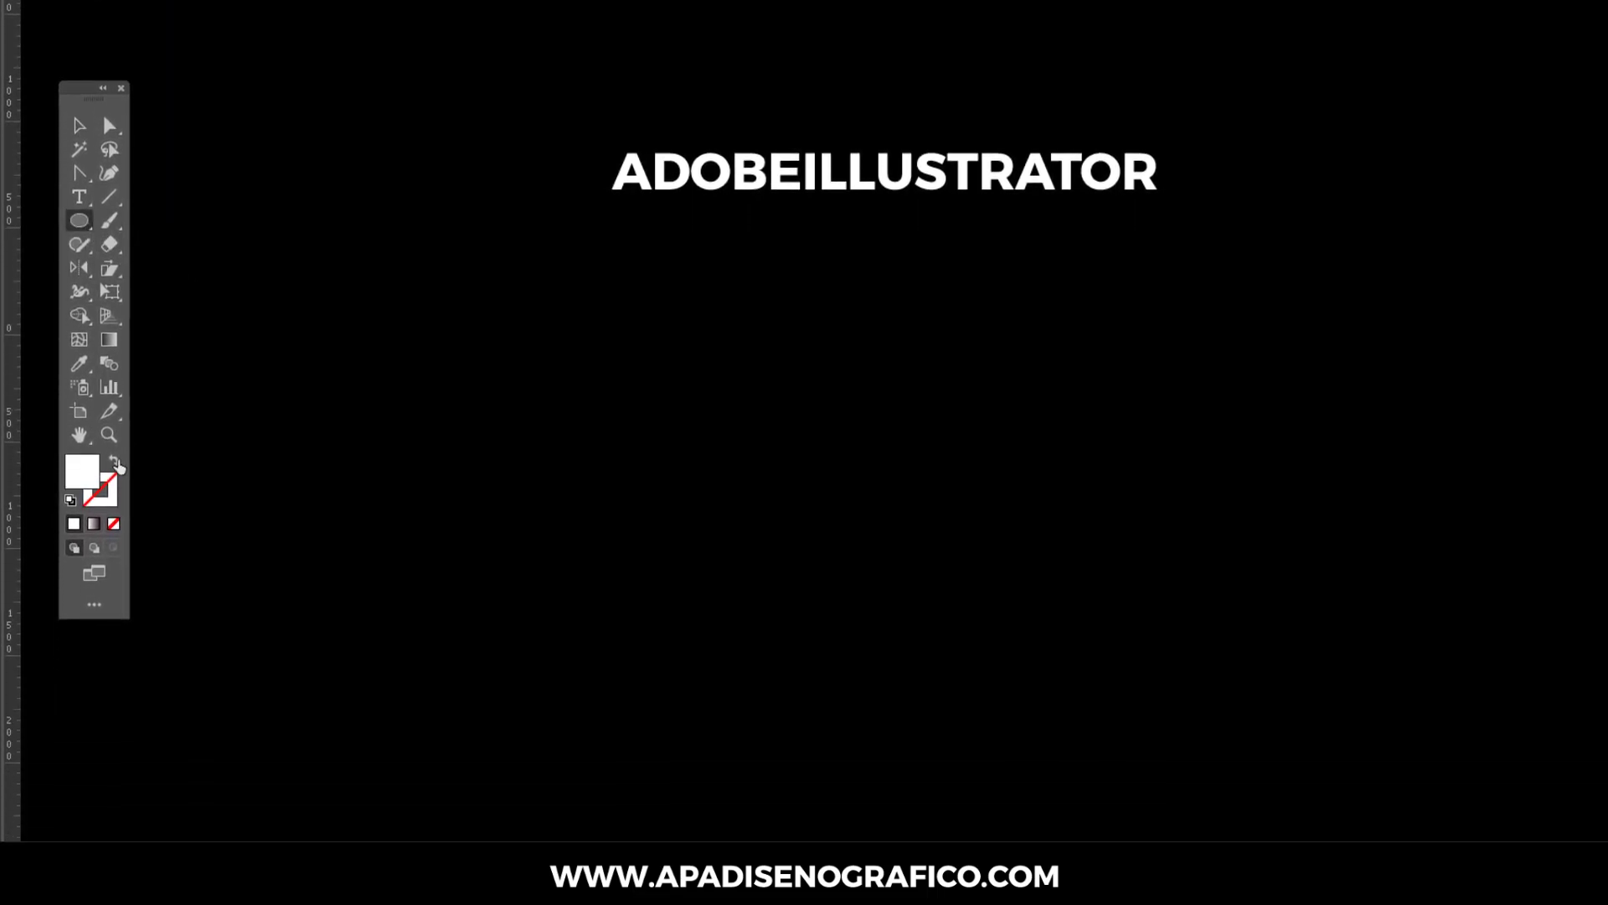
Draw a 2173.9355 px circle with no fill and a white stroke
{"action": "left_click", "coordinate": [118, 628]}
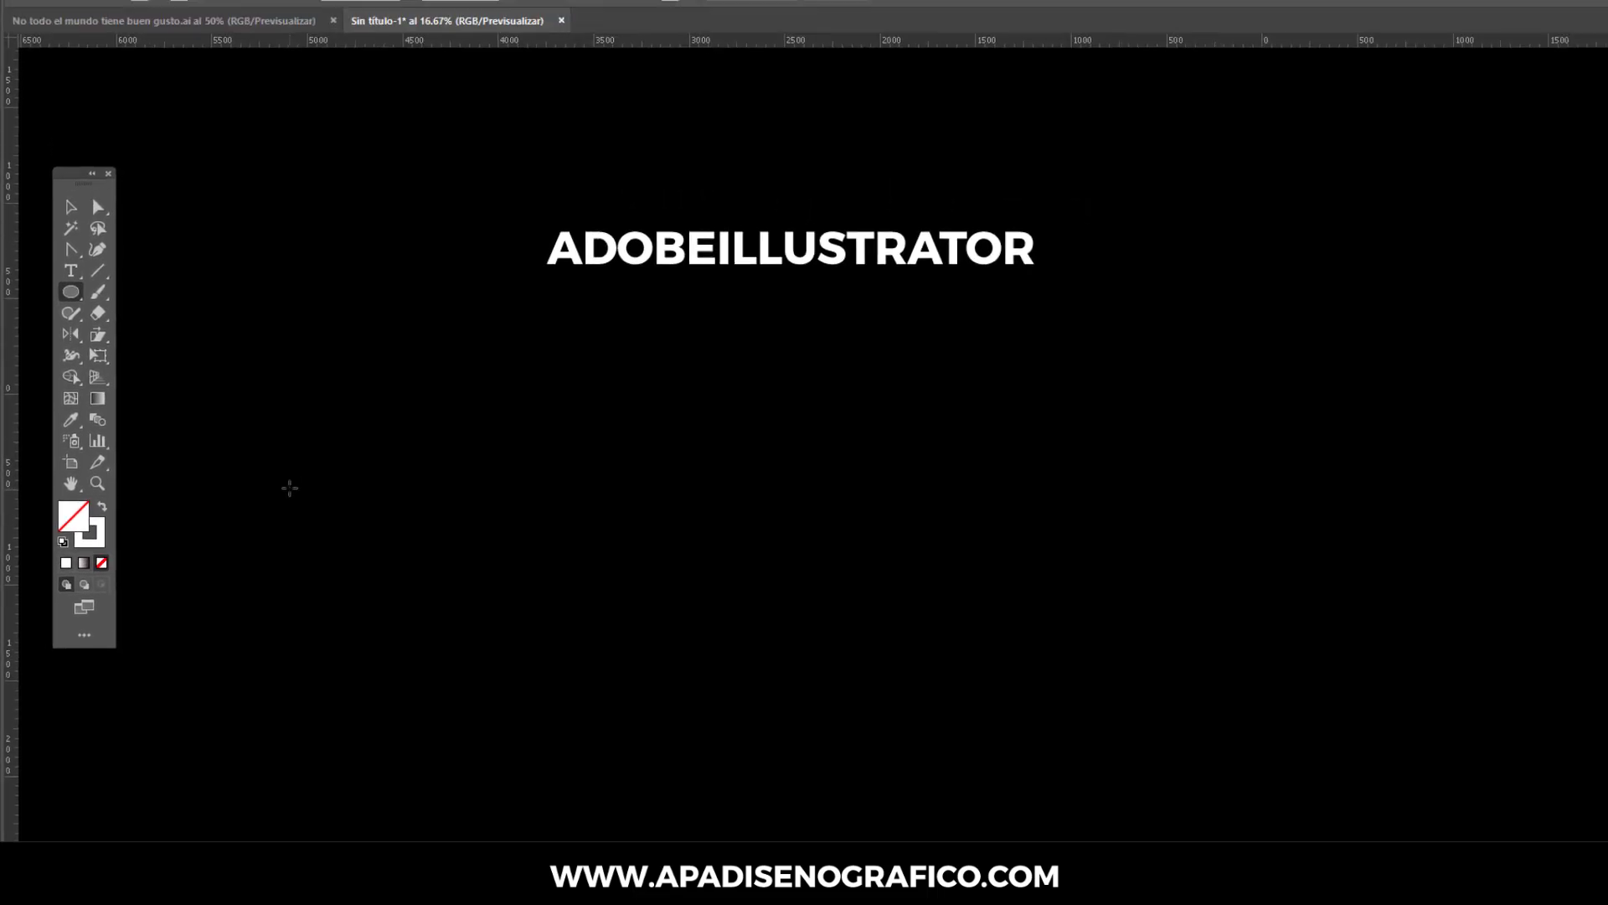
{"action": "left_click", "coordinate": [273, 511]}
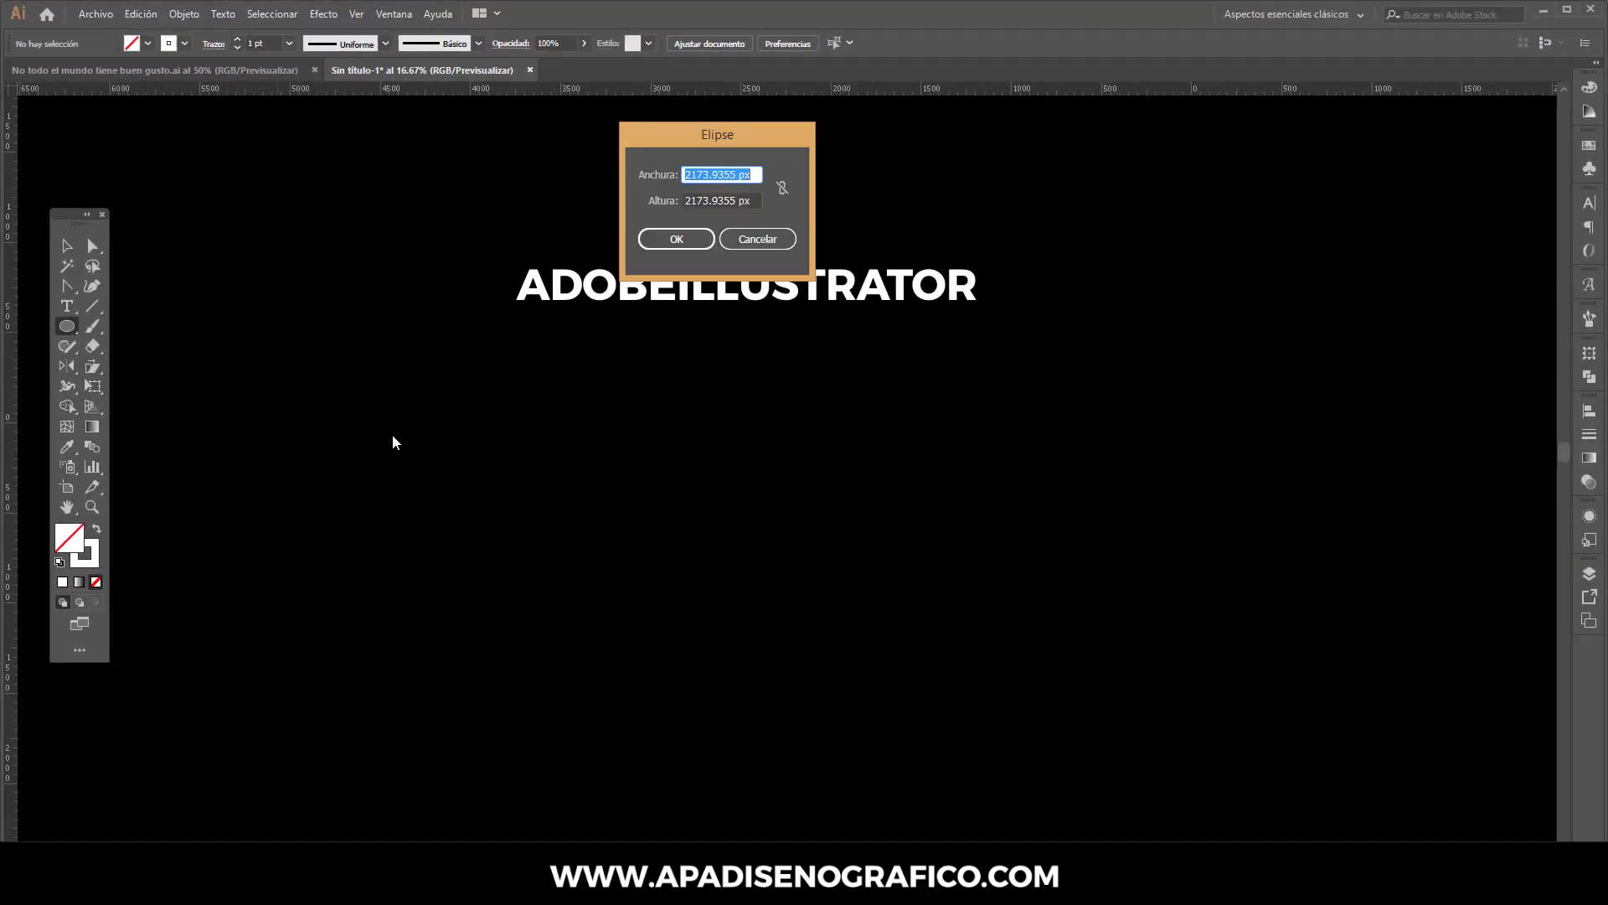
{"action": "left_click", "coordinate": [661, 244]}
{"action": "key", "text": "v"}
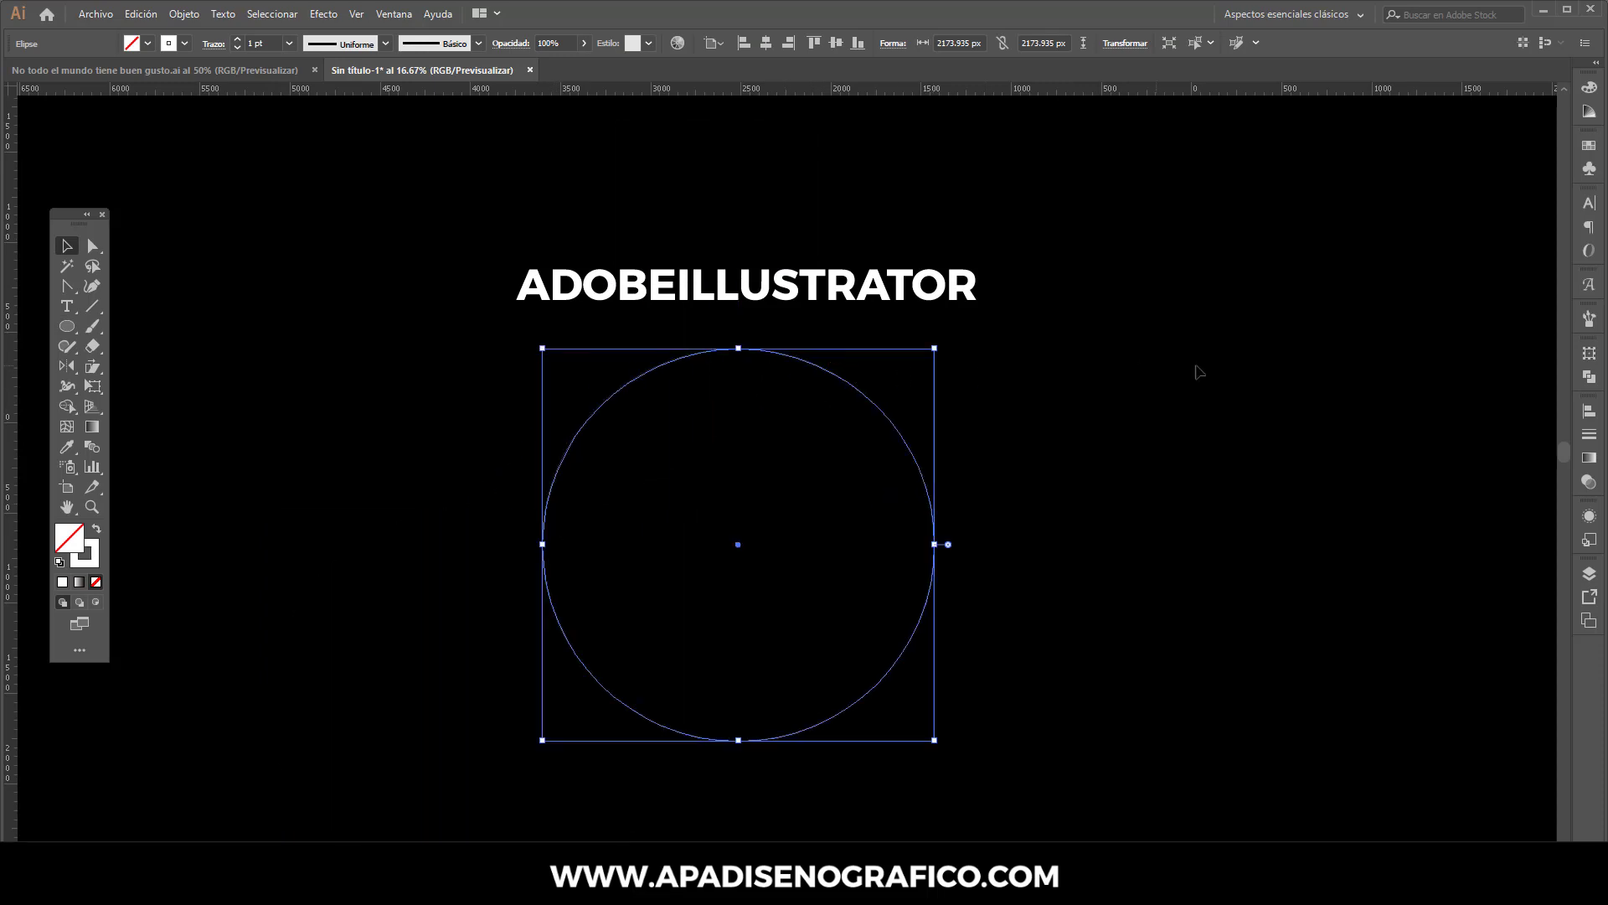
Create a pattern brush, Pincel de motivo 1, from the outlined ADOBEILLUSTRATOR word
{"action": "left_click", "coordinate": [1588, 320]}
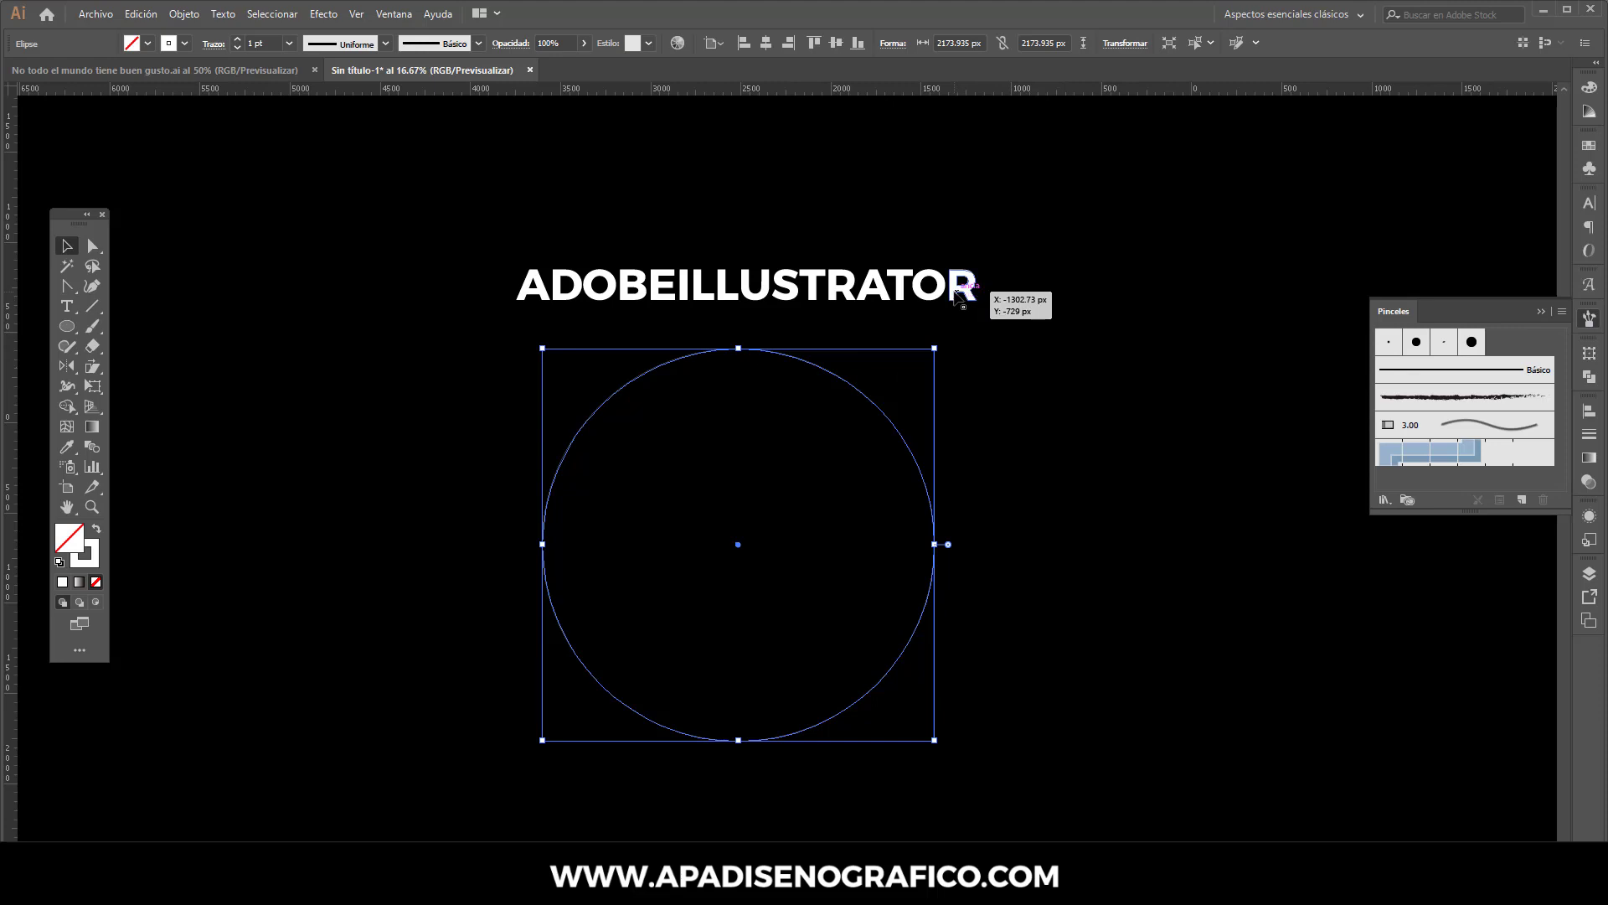
{"action": "left_click_drag", "start_coordinate": [959, 298], "coordinate": [1421, 471]}
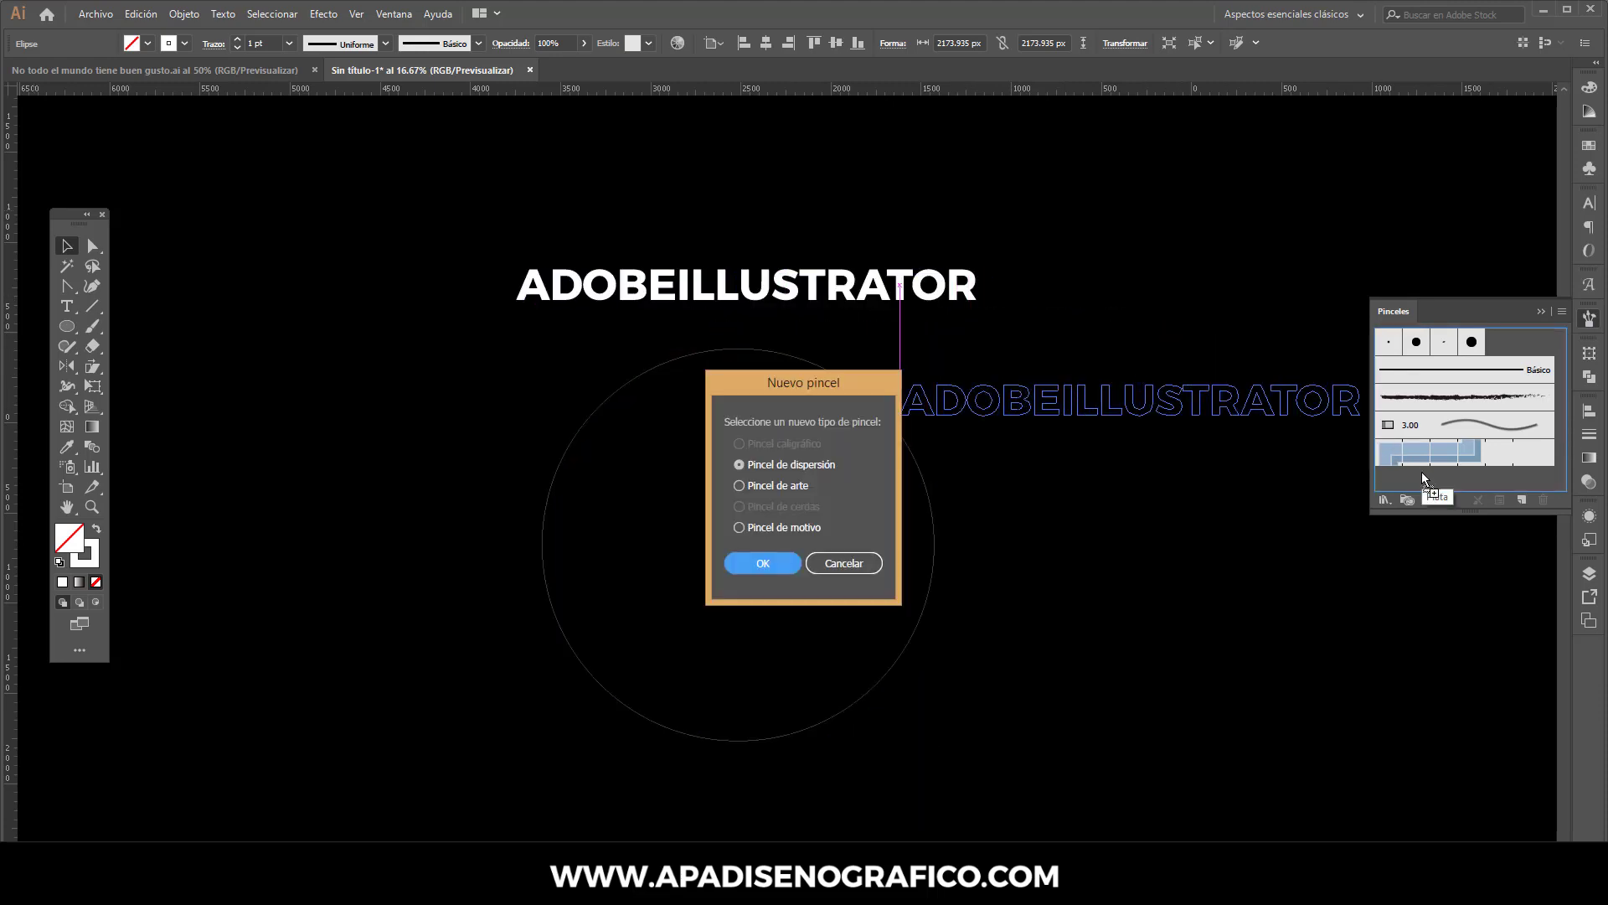
{"action": "left_click", "coordinate": [818, 466]}
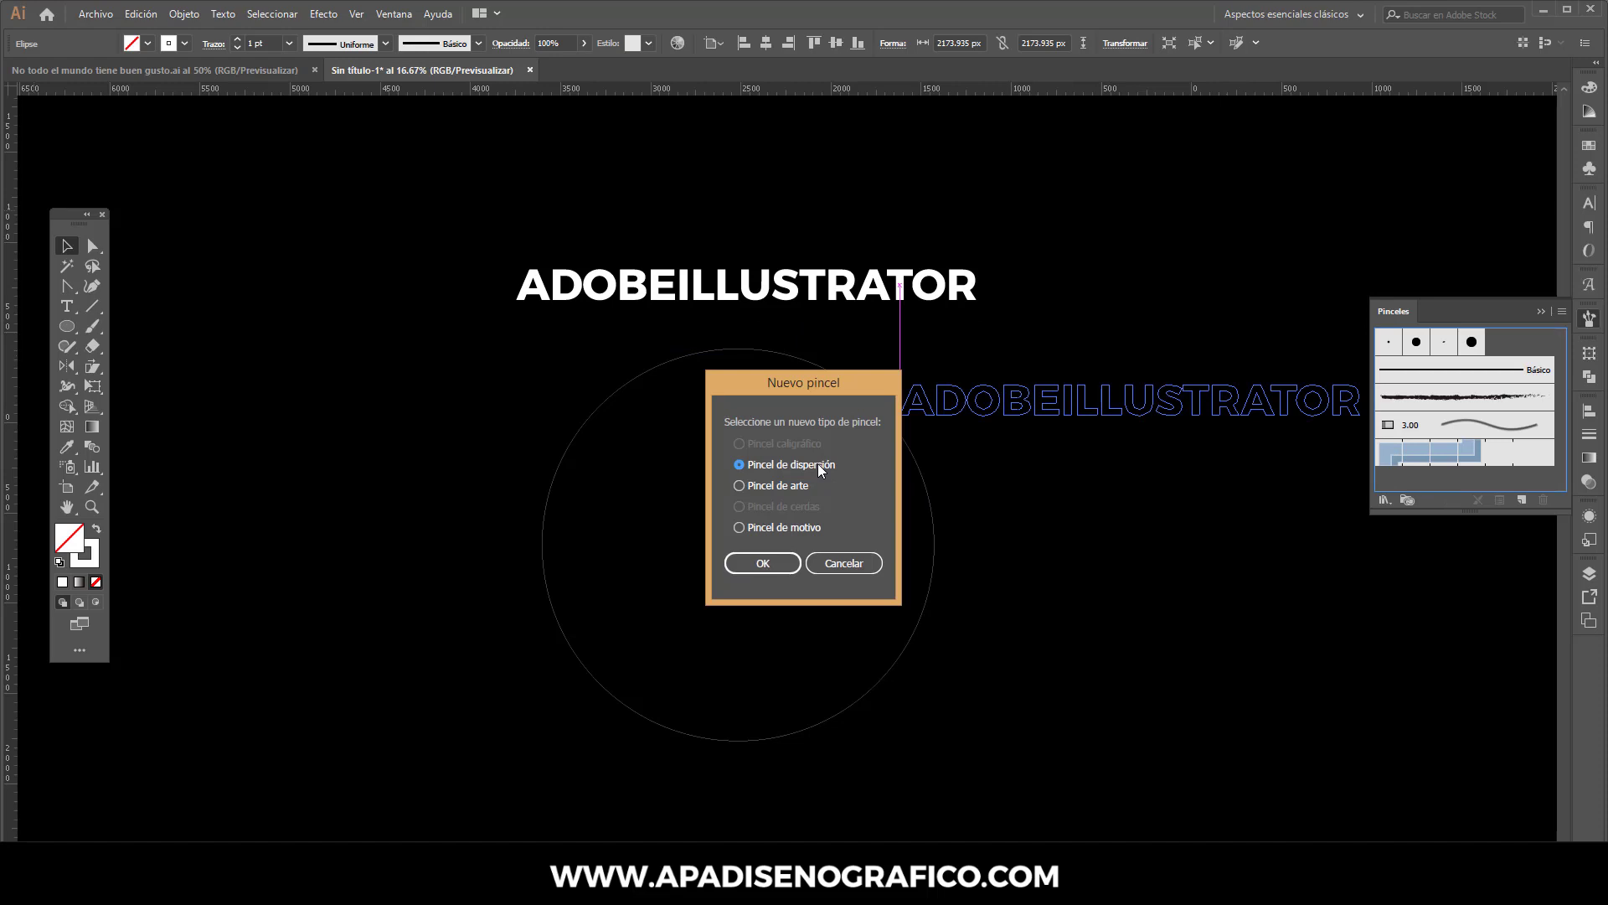
{"action": "left_click", "coordinate": [774, 527]}
{"action": "left_click", "coordinate": [770, 566]}
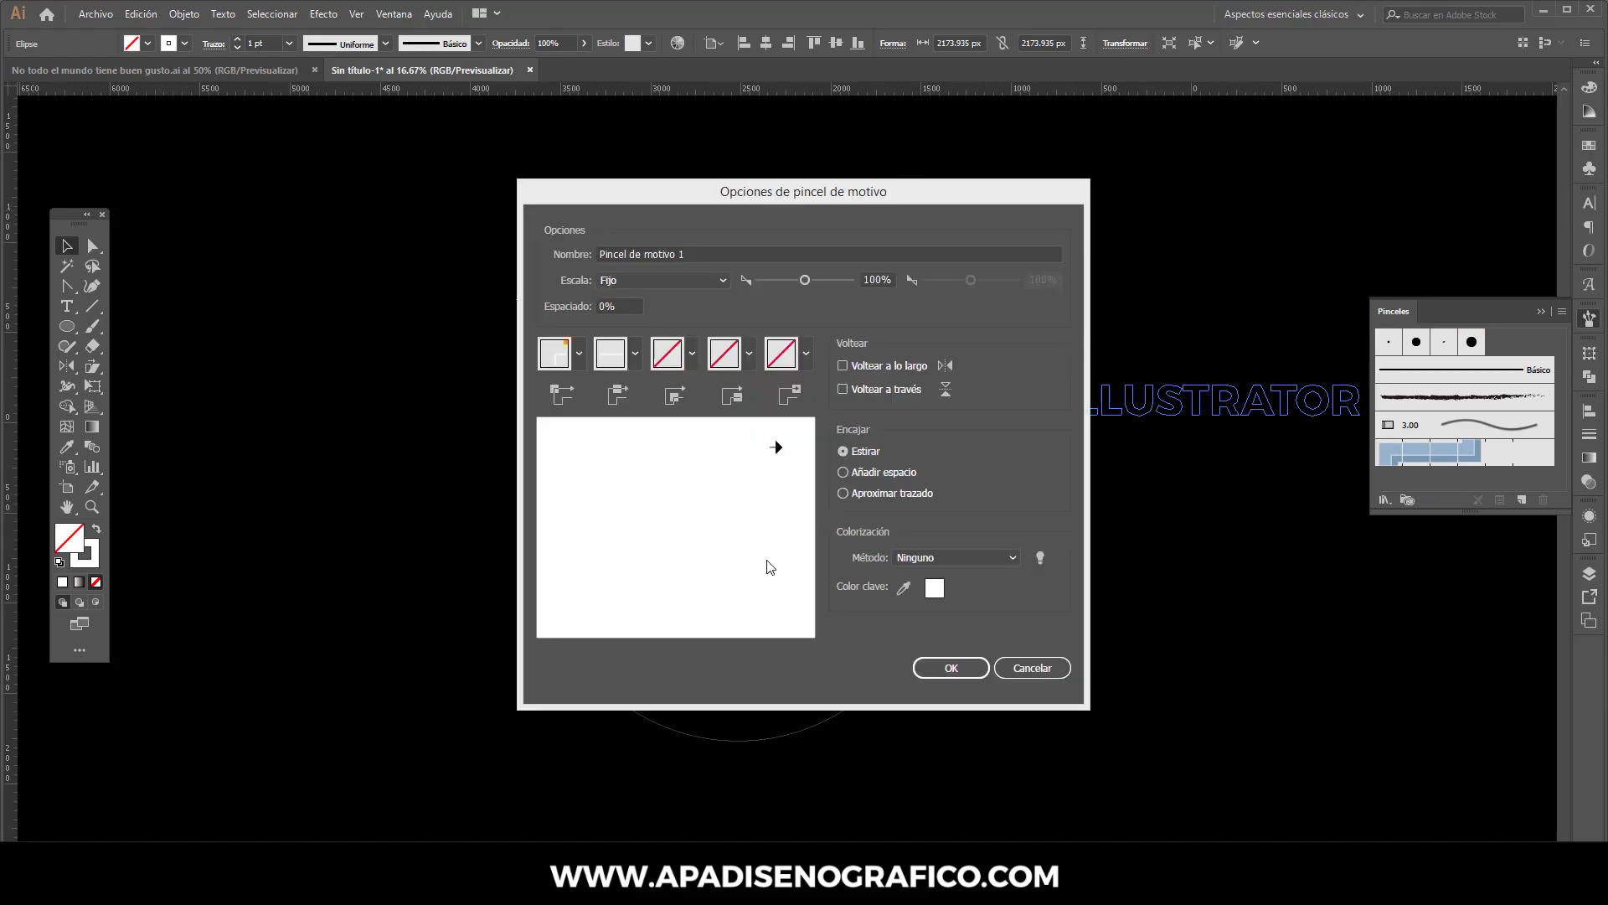
{"action": "left_click", "coordinate": [949, 668]}
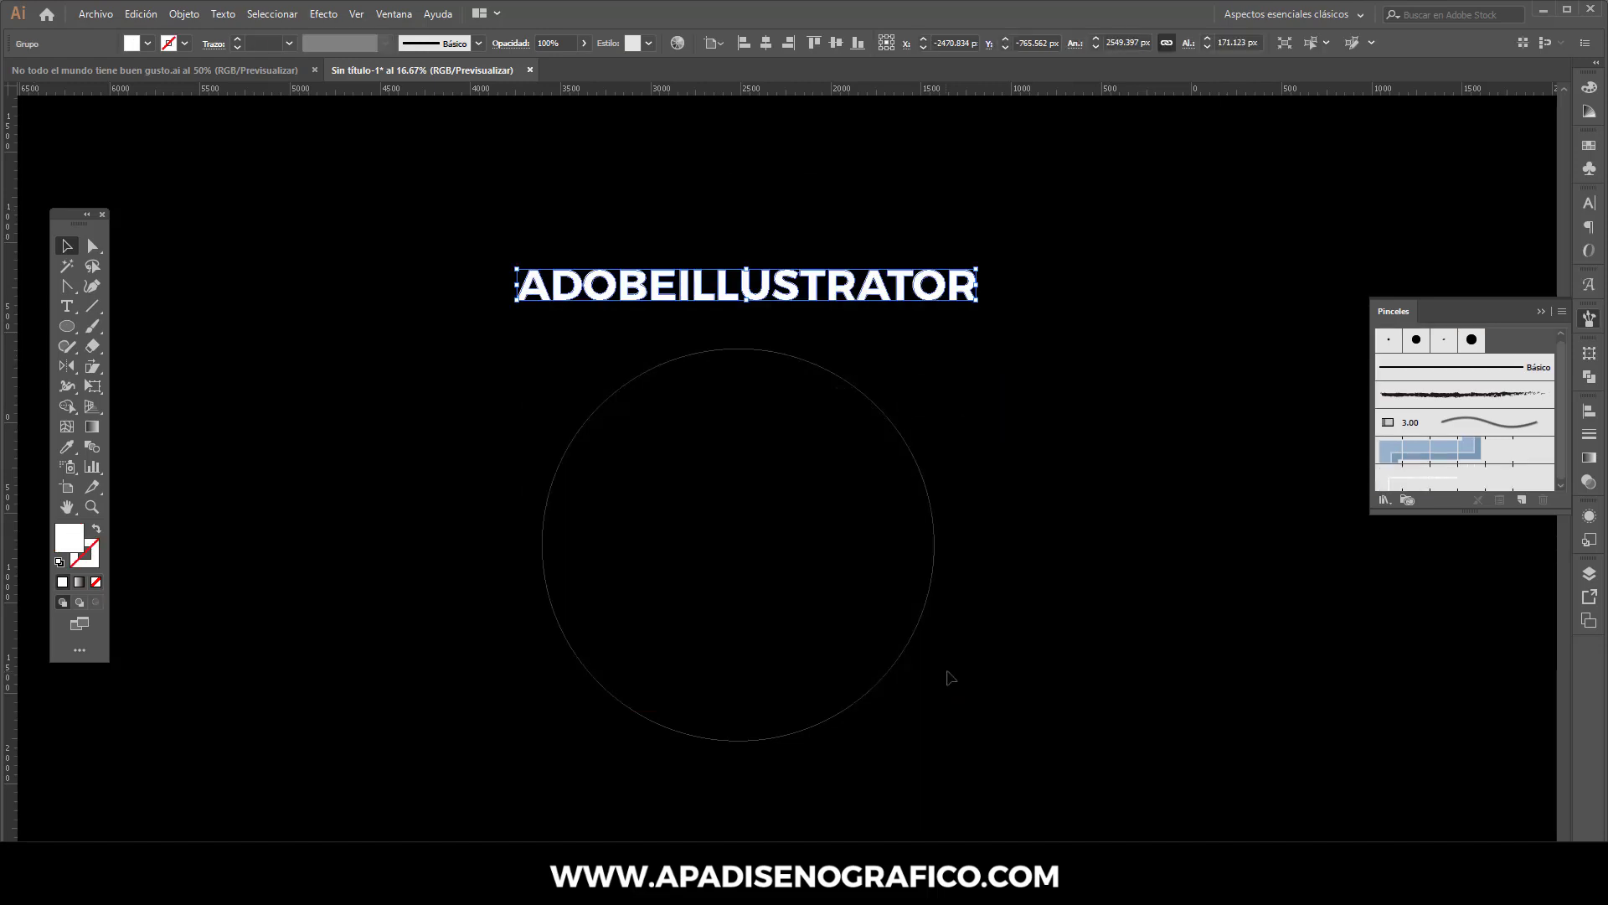
{"action": "left_click_drag", "start_coordinate": [947, 671], "coordinate": [845, 561]}
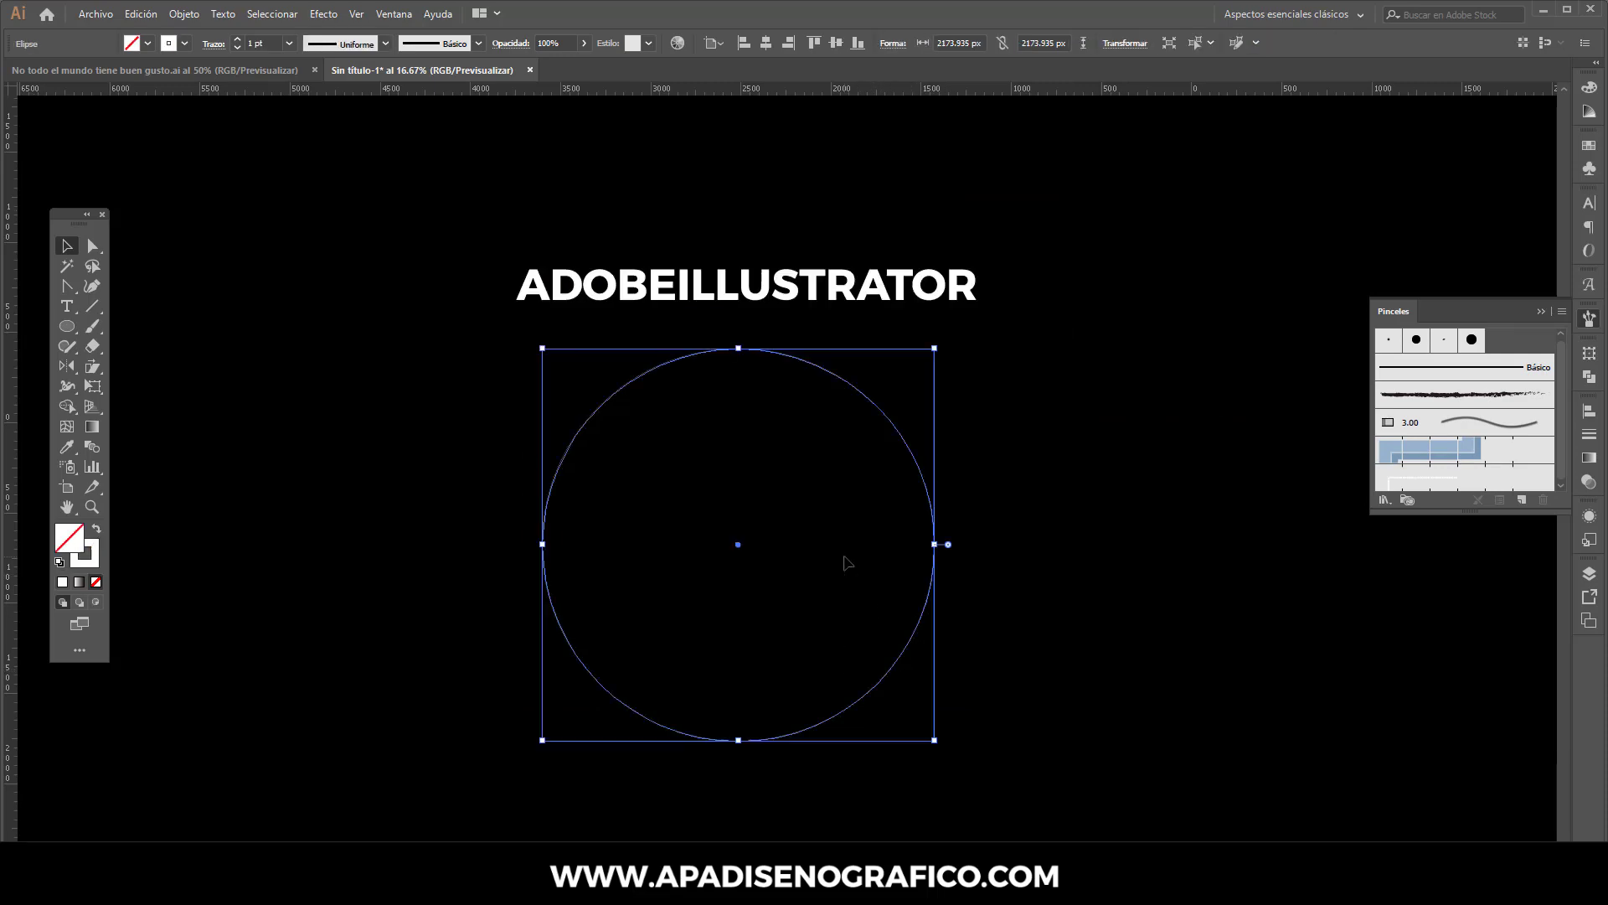
Apply Pincel de motivo 1 to the circle so ADOBEILLUSTRATOR repeats around it
{"action": "double_click", "coordinate": [1406, 488]}
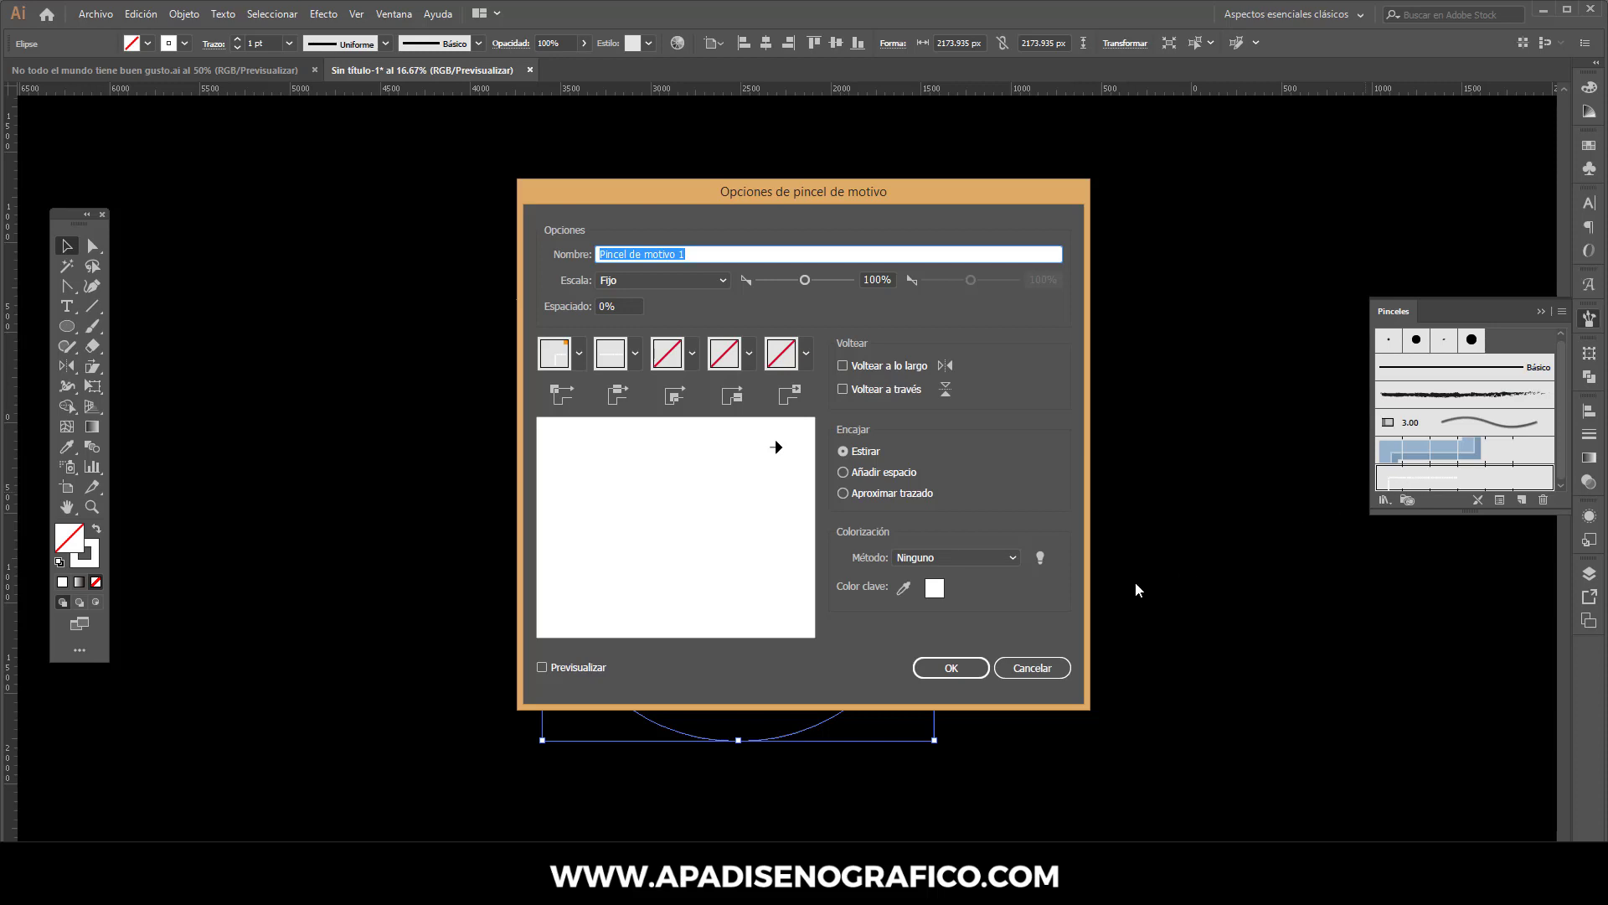
{"action": "left_click", "coordinate": [953, 667]}
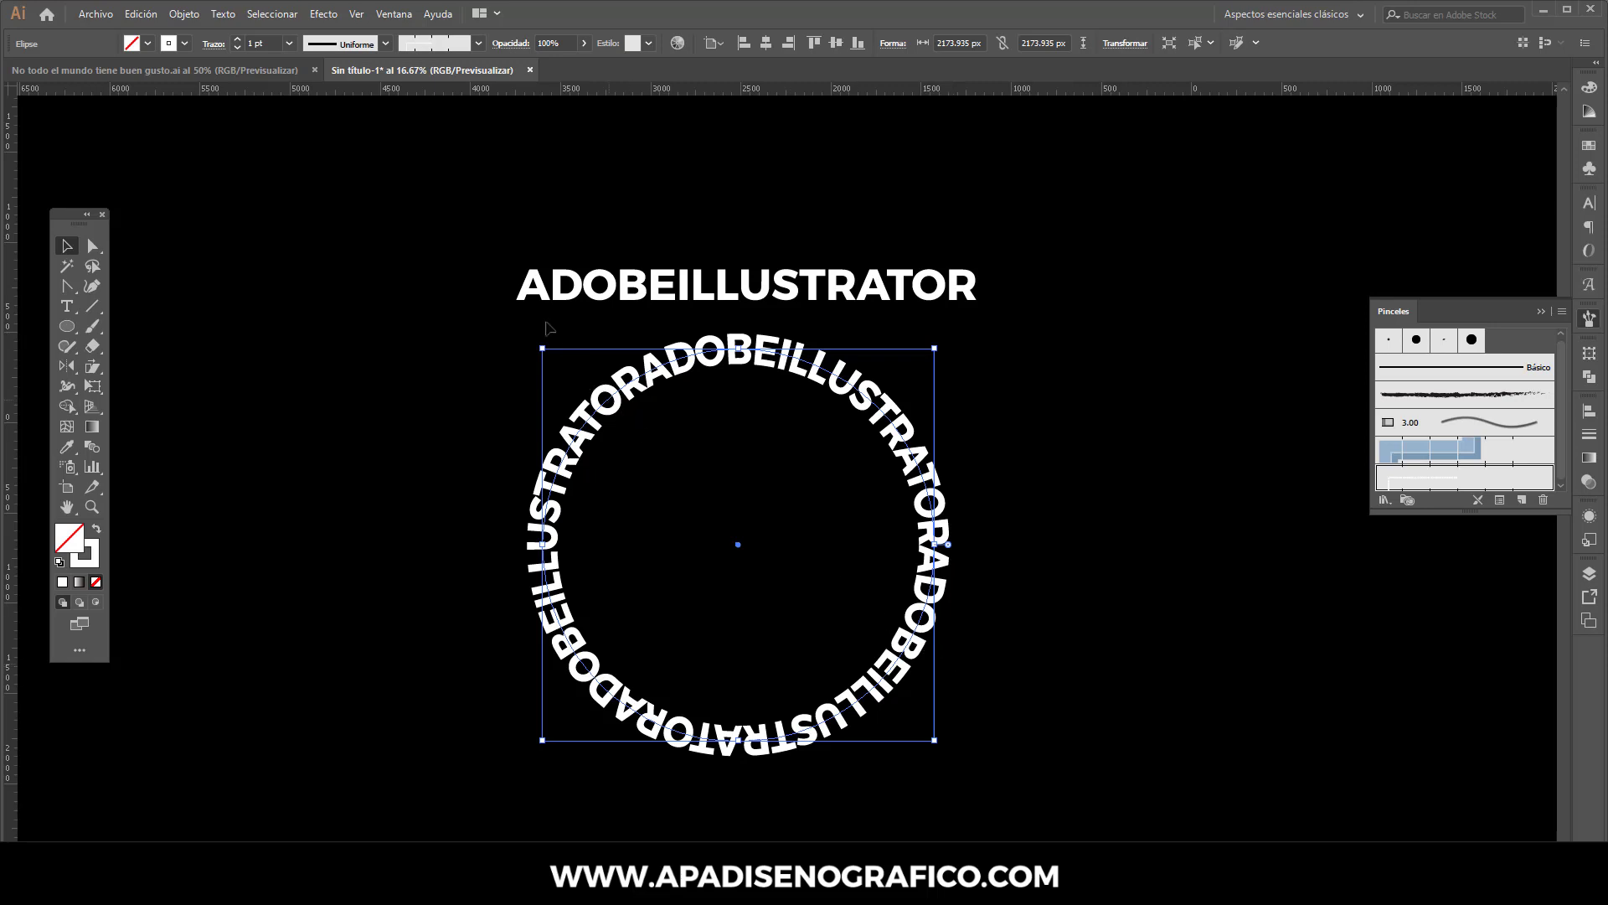
Give the text ring Width Profile 4 taper and reflect it across the vertical axis
{"action": "left_click", "coordinate": [386, 43]}
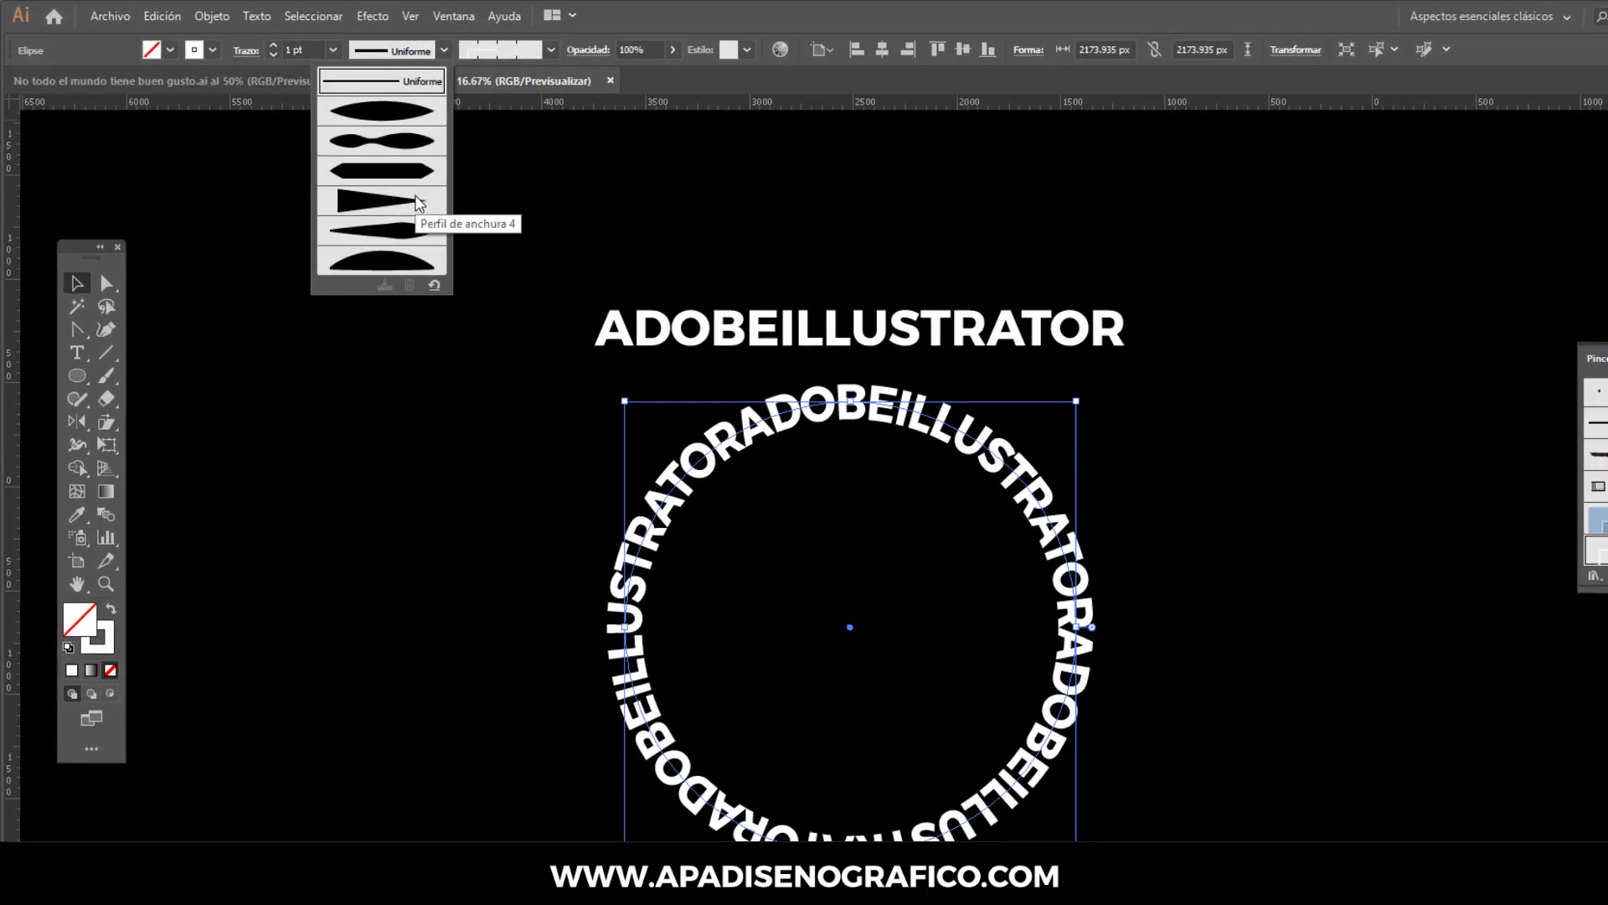
{"action": "left_click", "coordinate": [418, 203]}
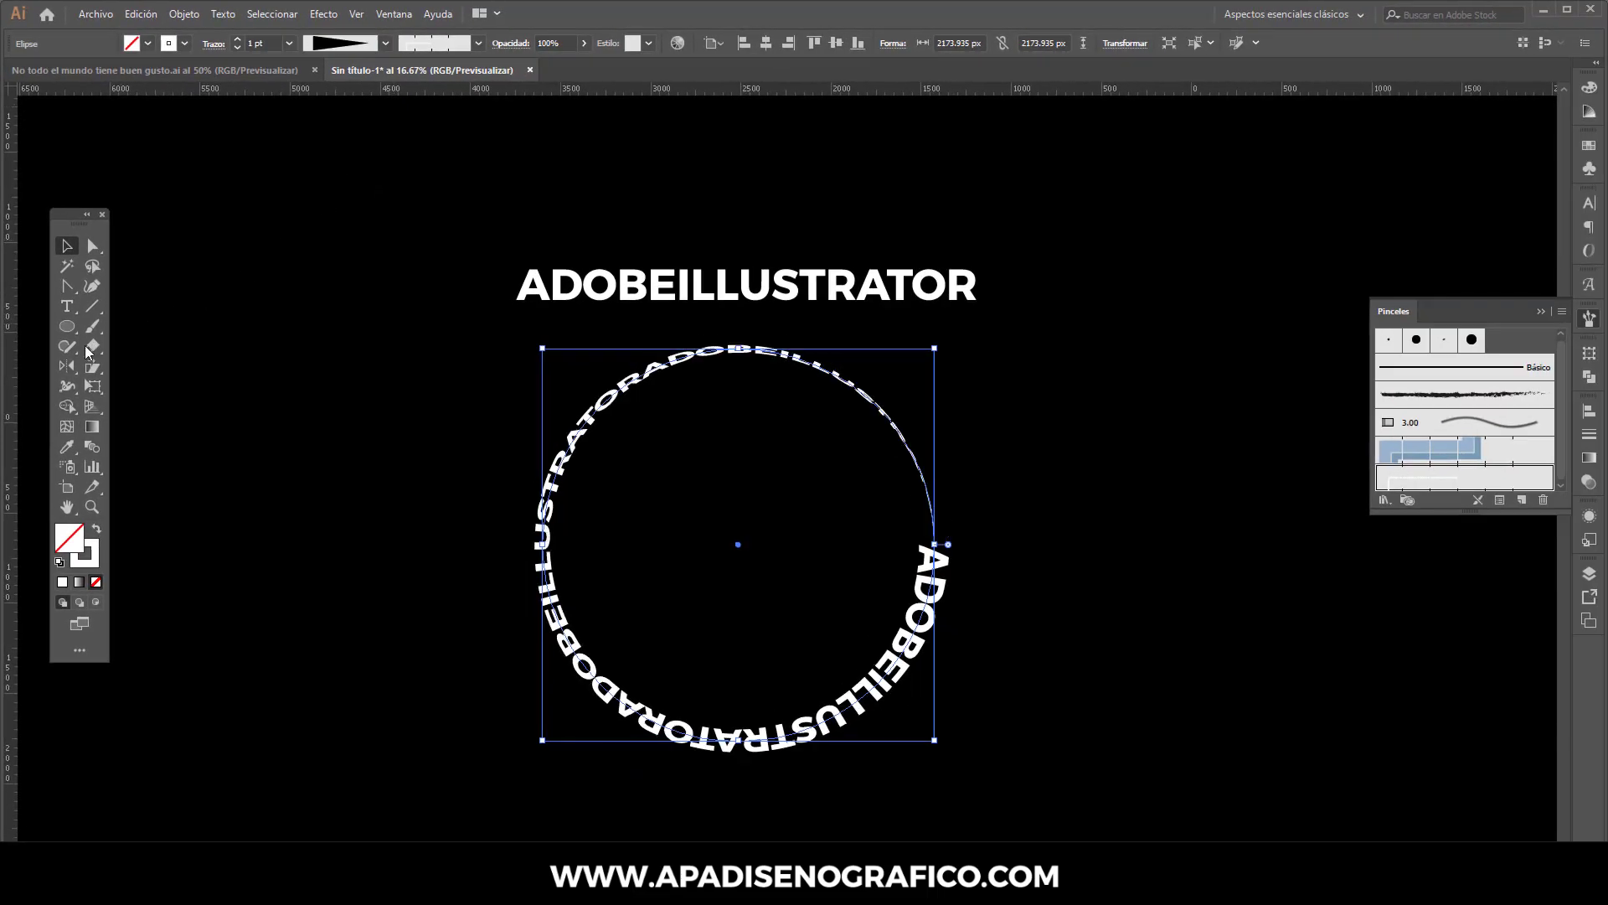
{"action": "double_click", "coordinate": [67, 364]}
{"action": "left_click_drag", "start_coordinate": [213, 6], "coordinate": [449, 174]}
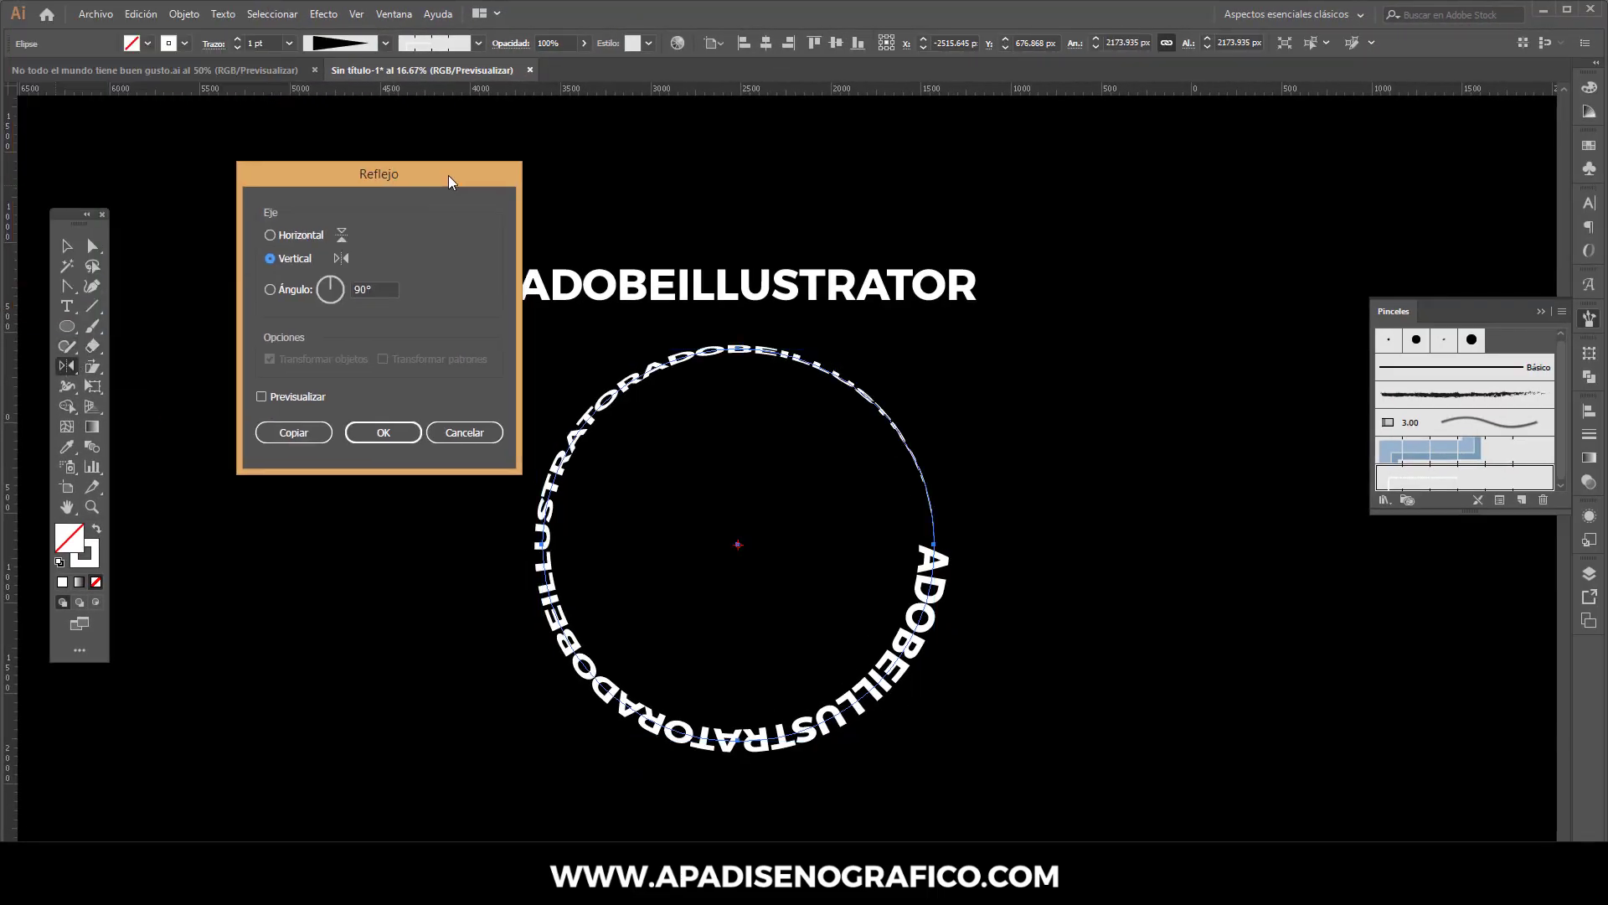
{"action": "left_click", "coordinate": [381, 436]}
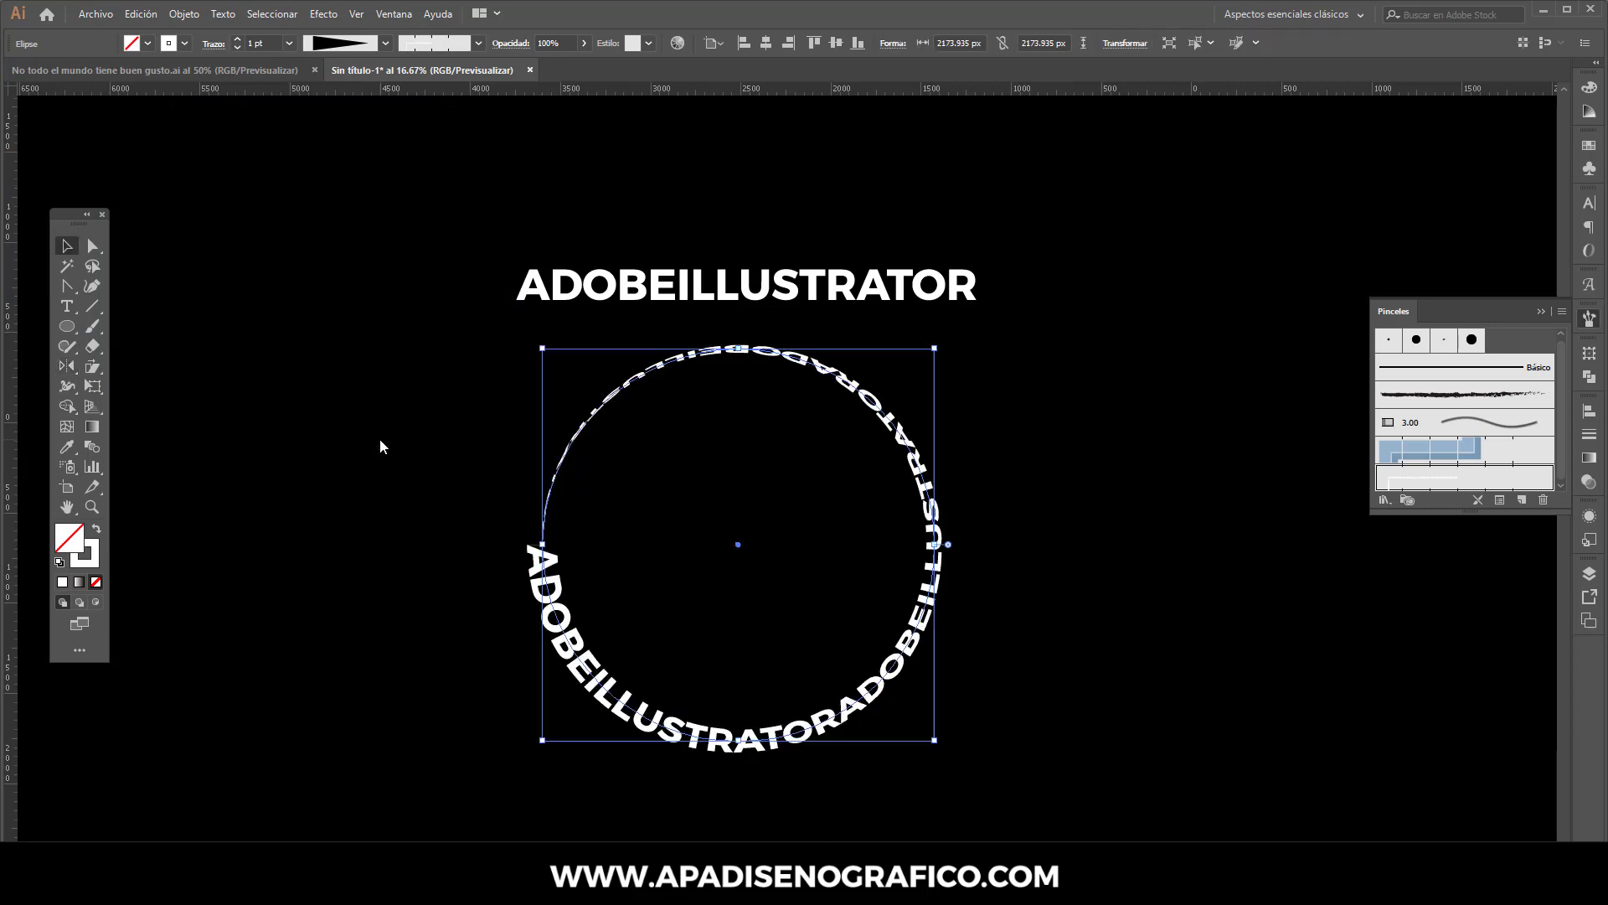
Add a Transform effect with 87% scale, 9° rotation and 14 copies to the ring
{"action": "left_click", "coordinate": [323, 15]}
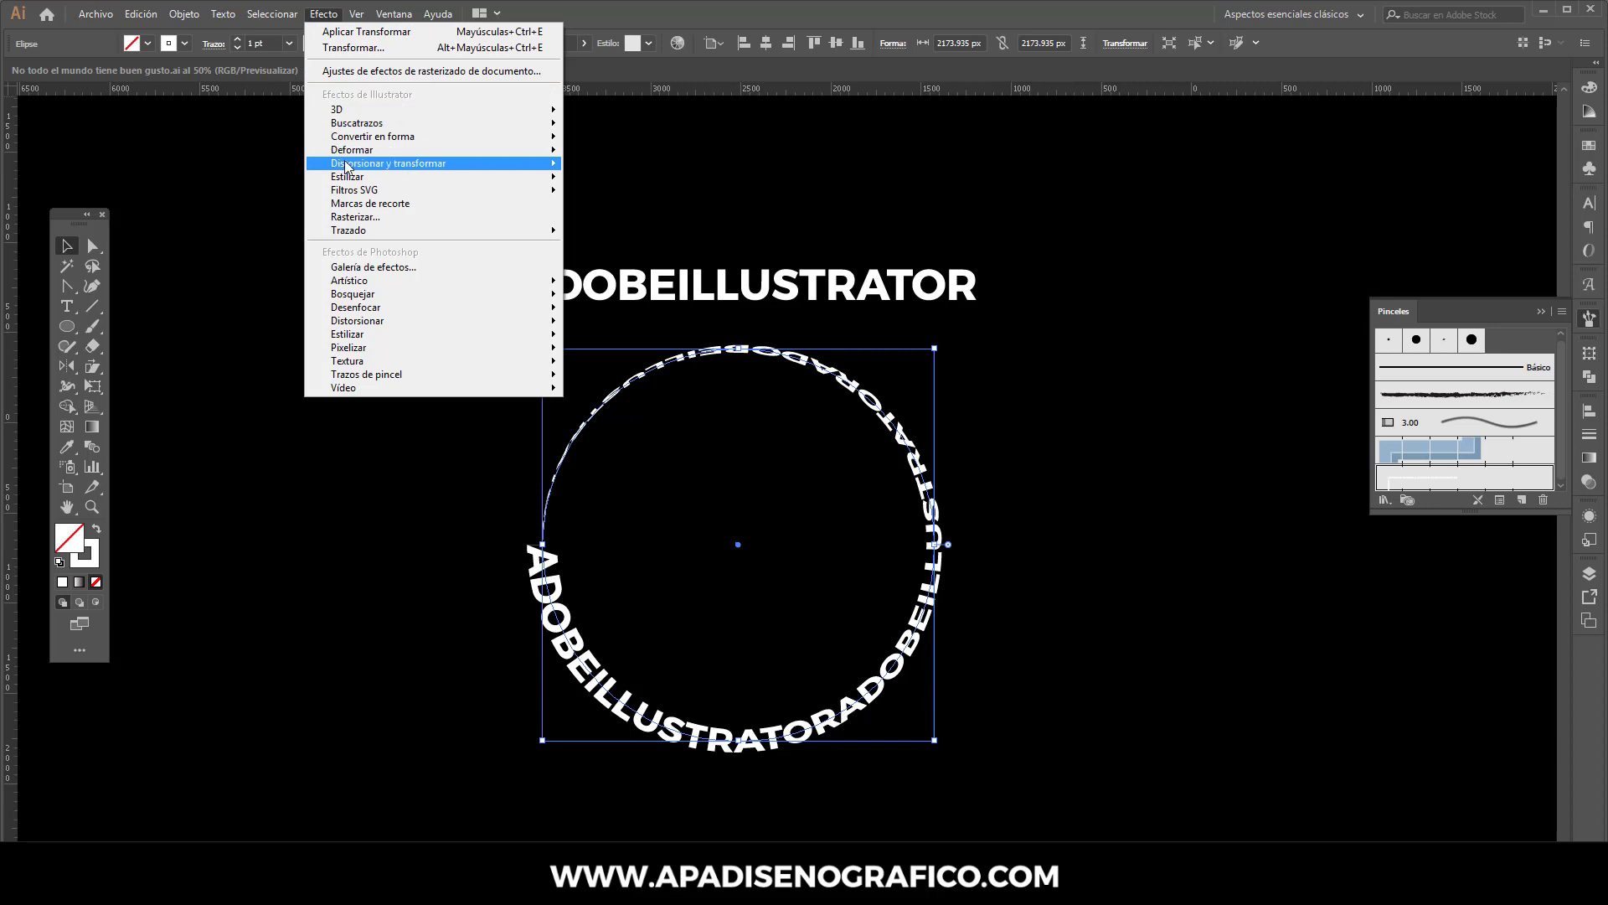
{"action": "mouse_move", "coordinate": [389, 164]}
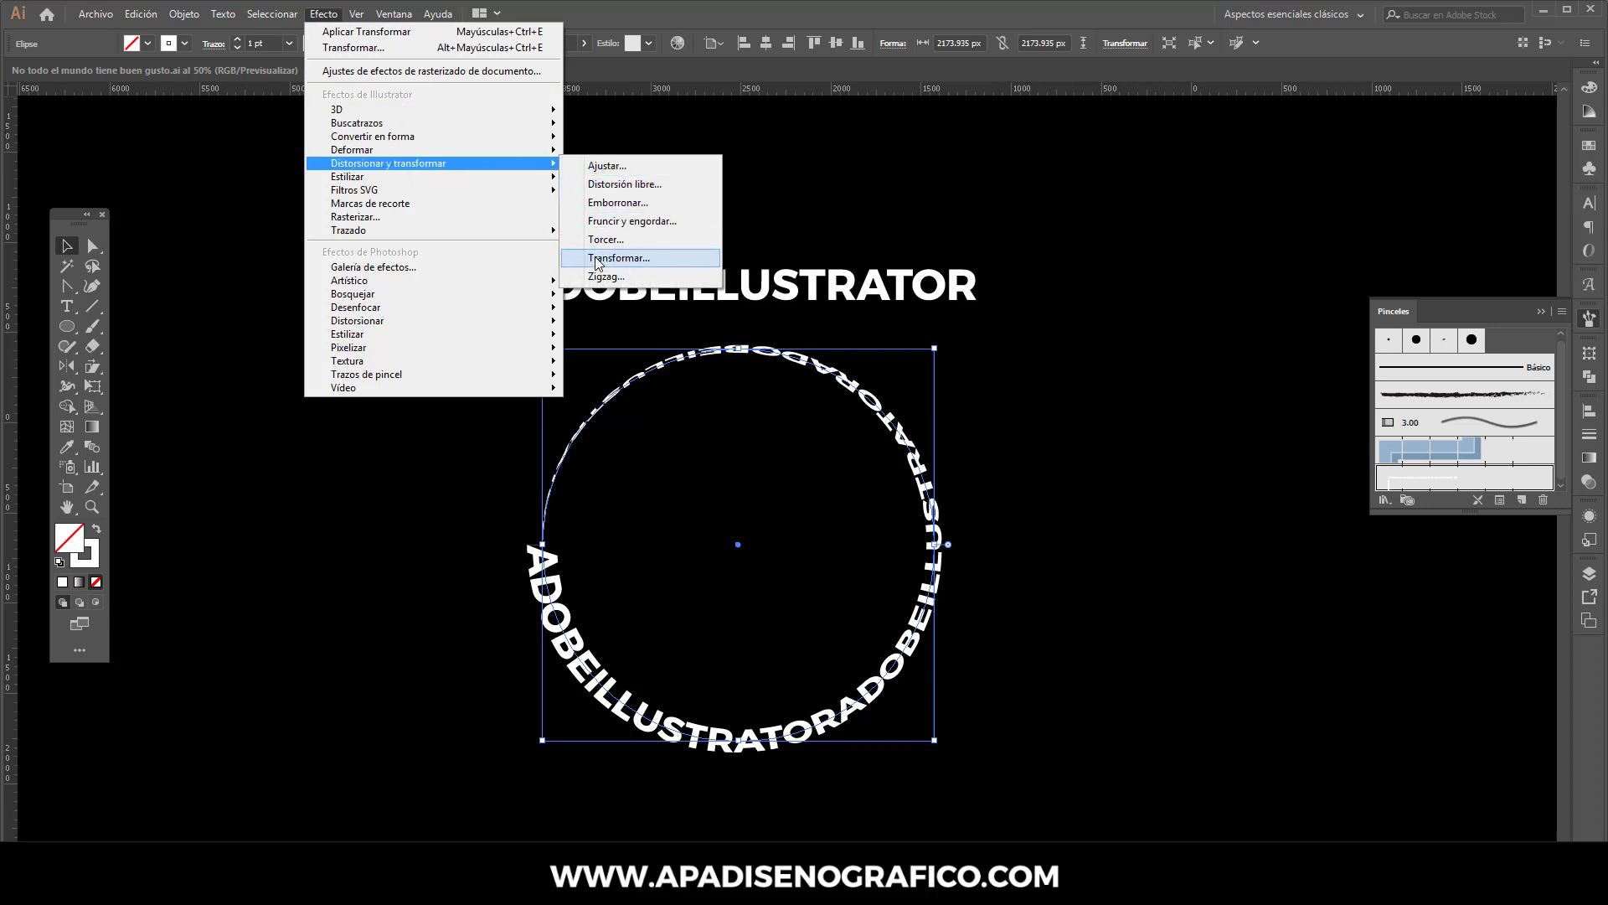
{"action": "left_click", "coordinate": [598, 259]}
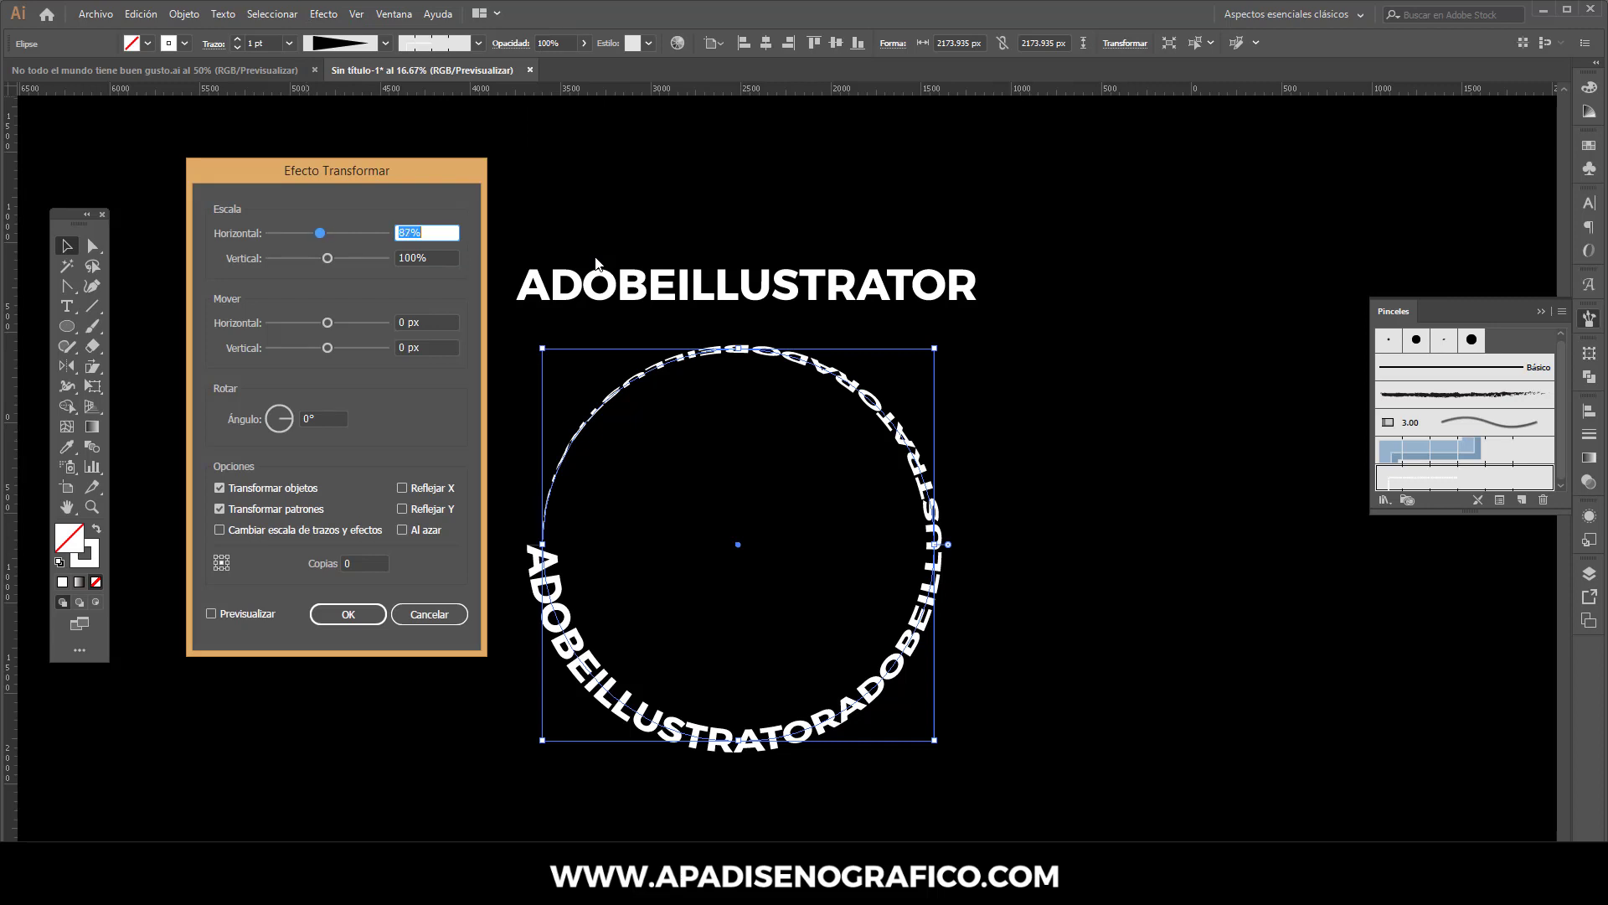
{"action": "key", "text": "Tab"}
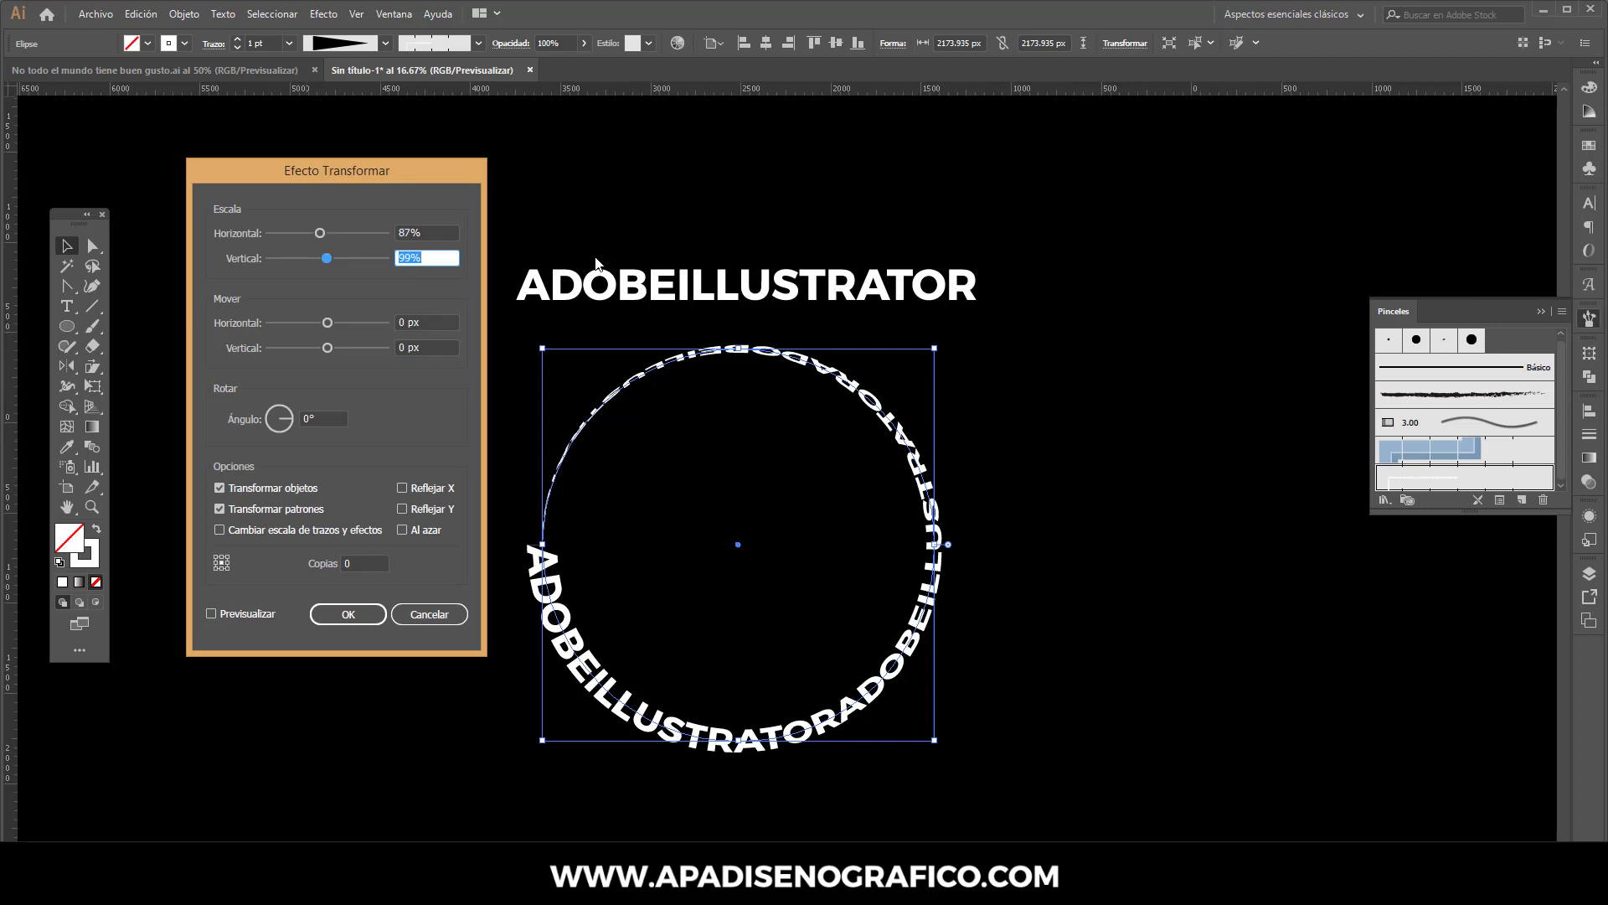
{"action": "key", "text": "Down"}
{"action": "key", "text": "Down"}
{"action": "left_click", "coordinate": [211, 614]}
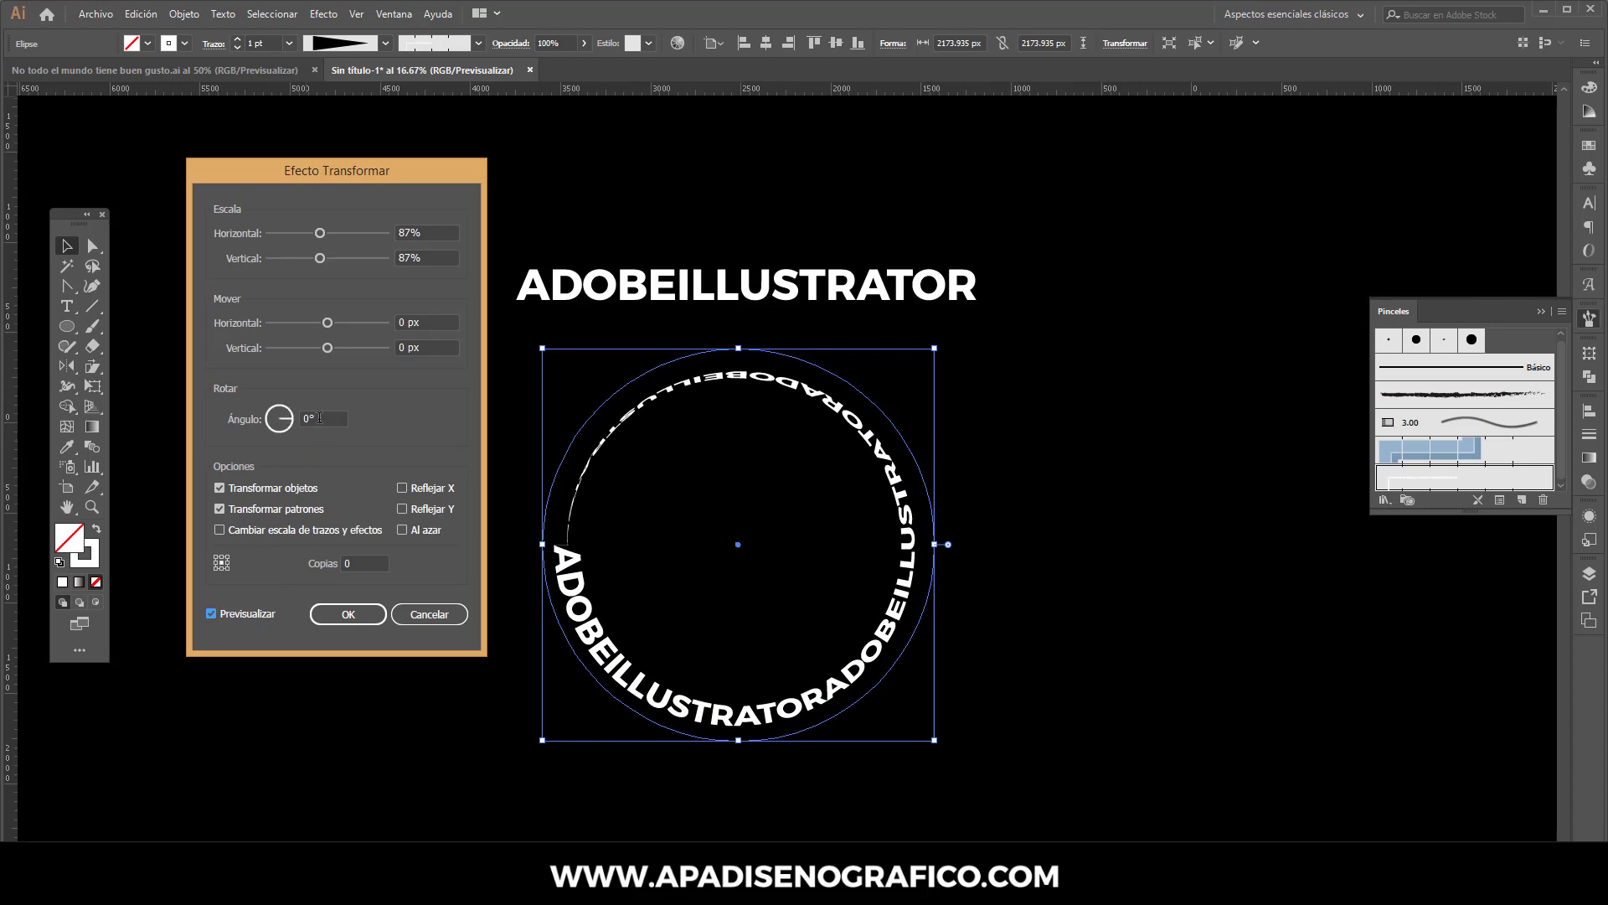
{"action": "left_click_drag", "start_coordinate": [319, 417], "coordinate": [303, 418]}
{"action": "key", "text": "Up"}
{"action": "key", "text": "Up"}
{"action": "key", "text": "Up"}
{"action": "key", "text": "Up"}
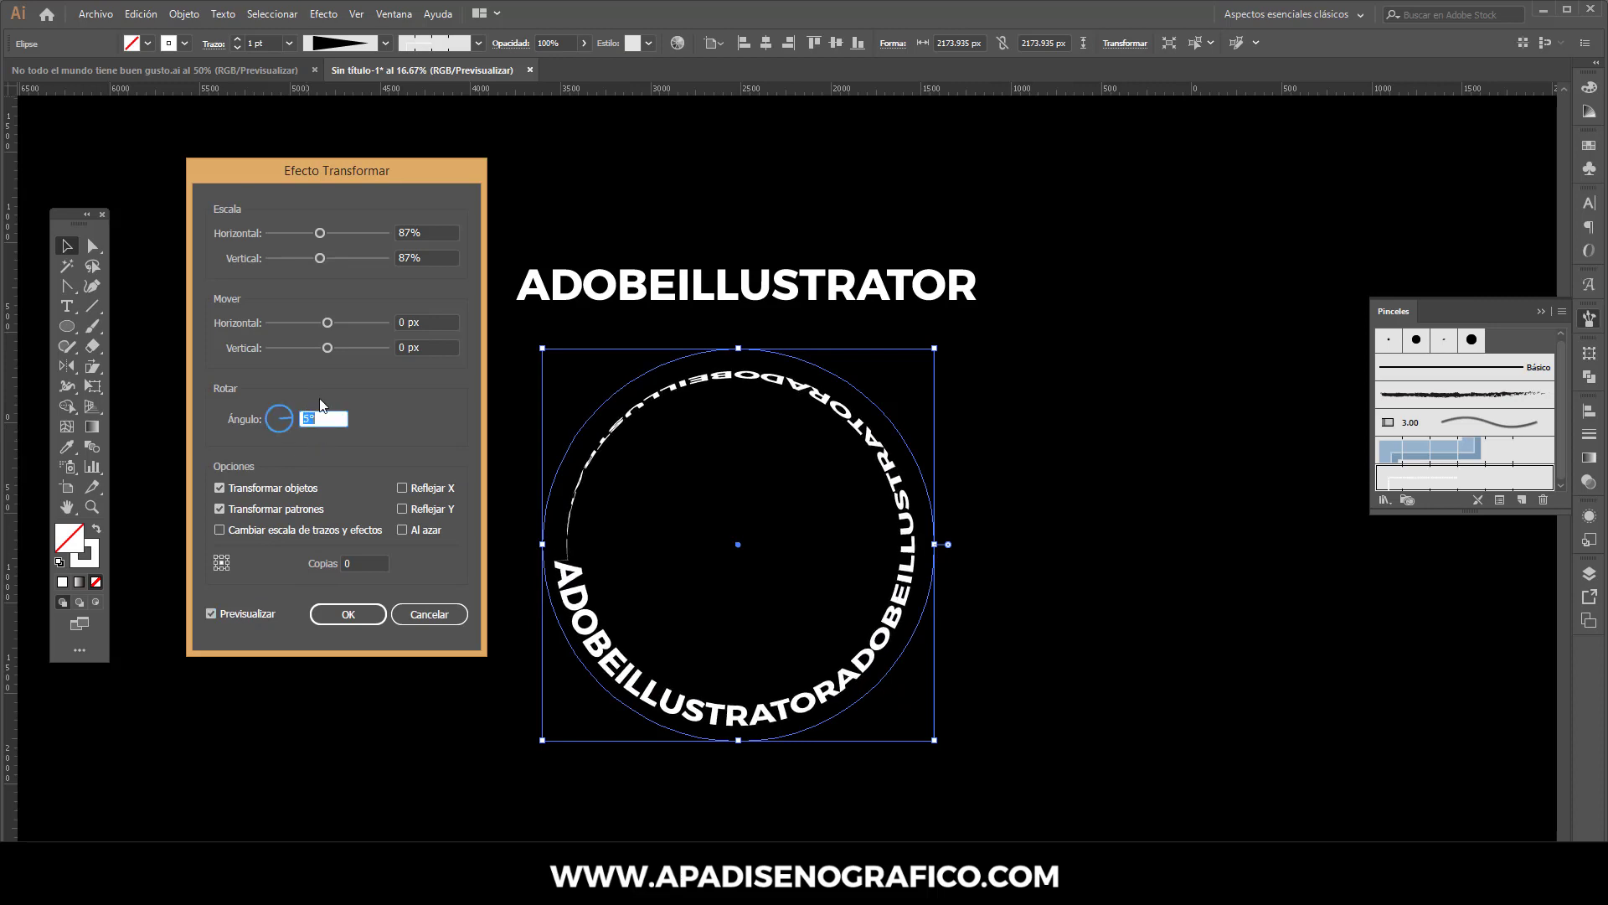
{"action": "key", "text": "Up"}
{"action": "key", "text": "Up"}
{"action": "key", "text": "Up"}
{"action": "key", "text": "Up"}
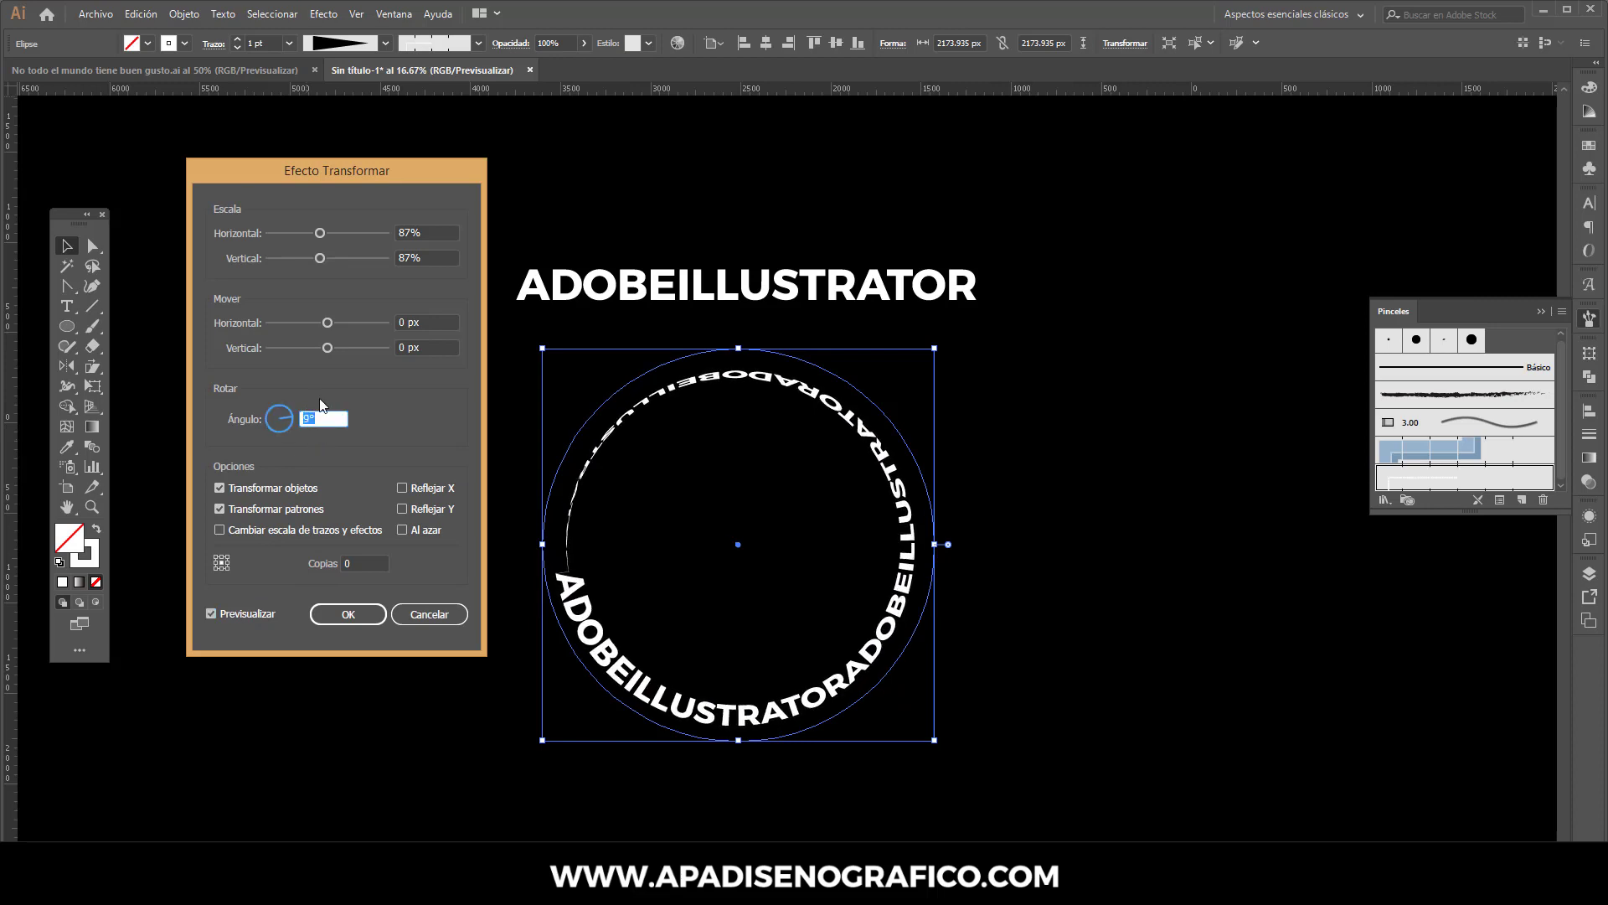
{"action": "left_click", "coordinate": [338, 563]}
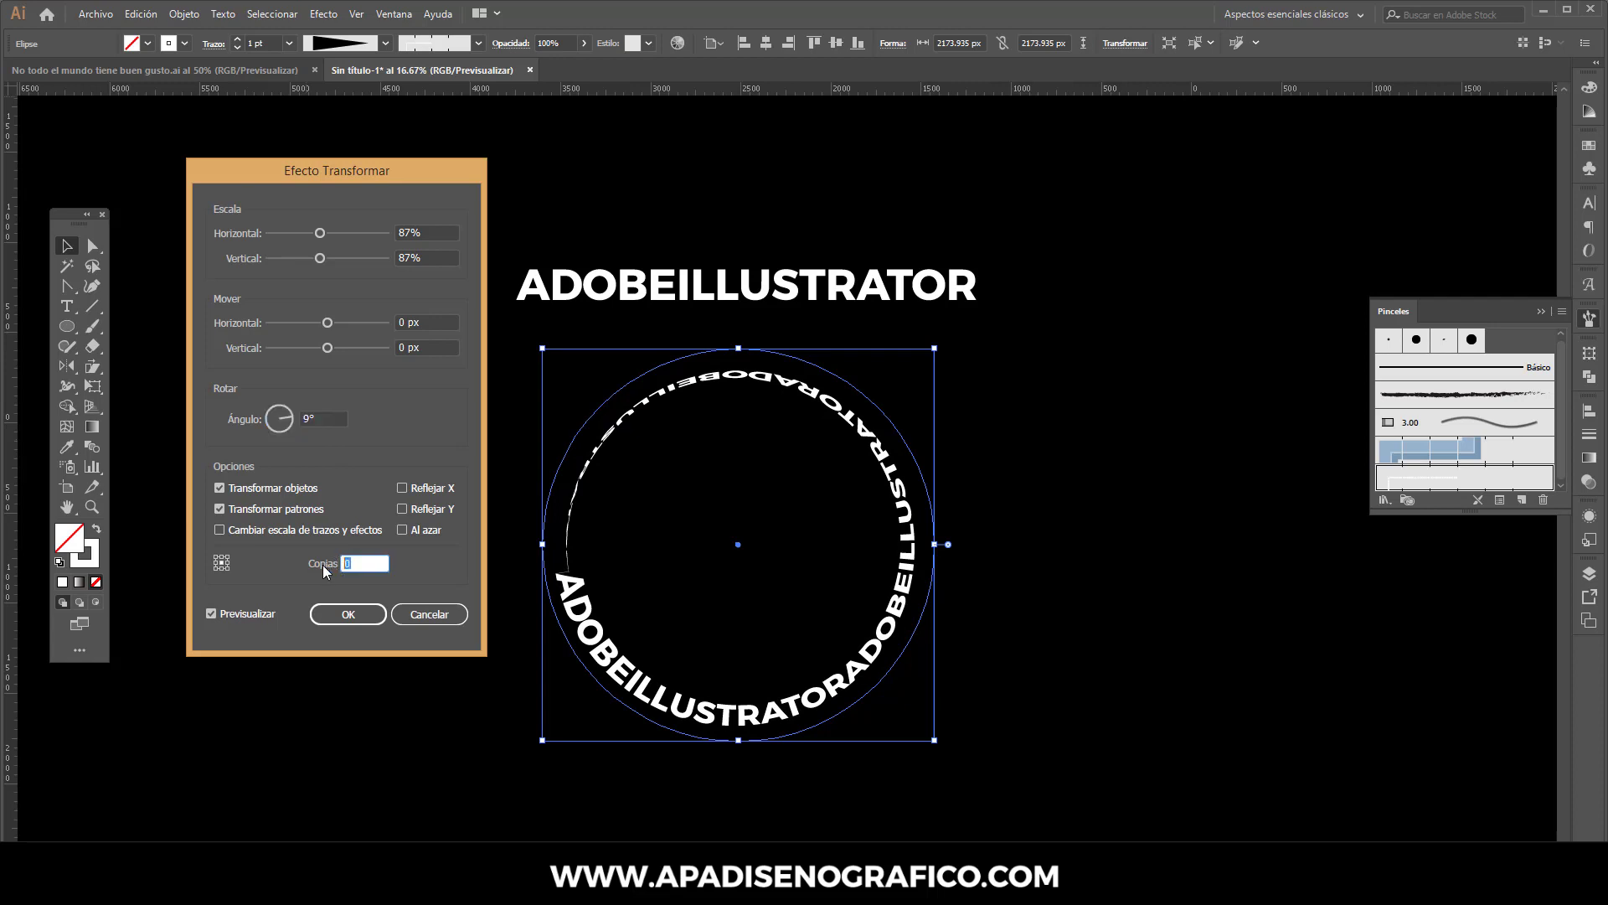
{"action": "key", "text": "Up"}
{"action": "key", "text": "Up"}
{"action": "key", "text": "Up"}
{"action": "key", "text": "Up"}
{"action": "key", "text": "Up"}
{"action": "key", "text": "Up"}
{"action": "key", "text": "Up"}
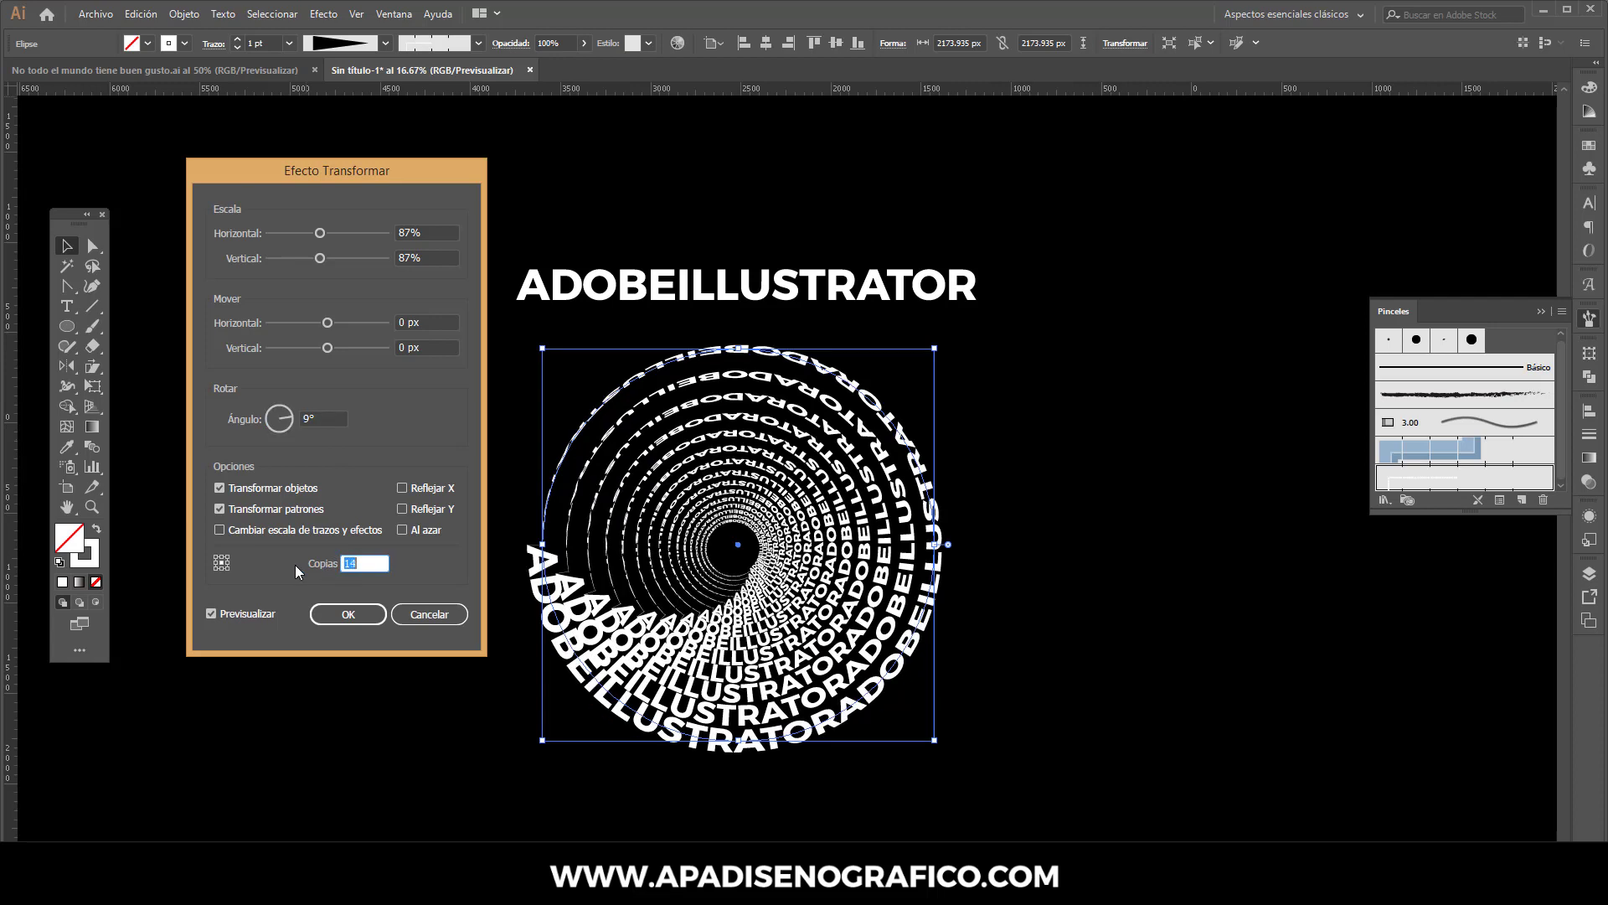
{"action": "key", "text": "Up"}
{"action": "key", "text": "Up"}
{"action": "key", "text": "Up"}
{"action": "key", "text": "Up"}
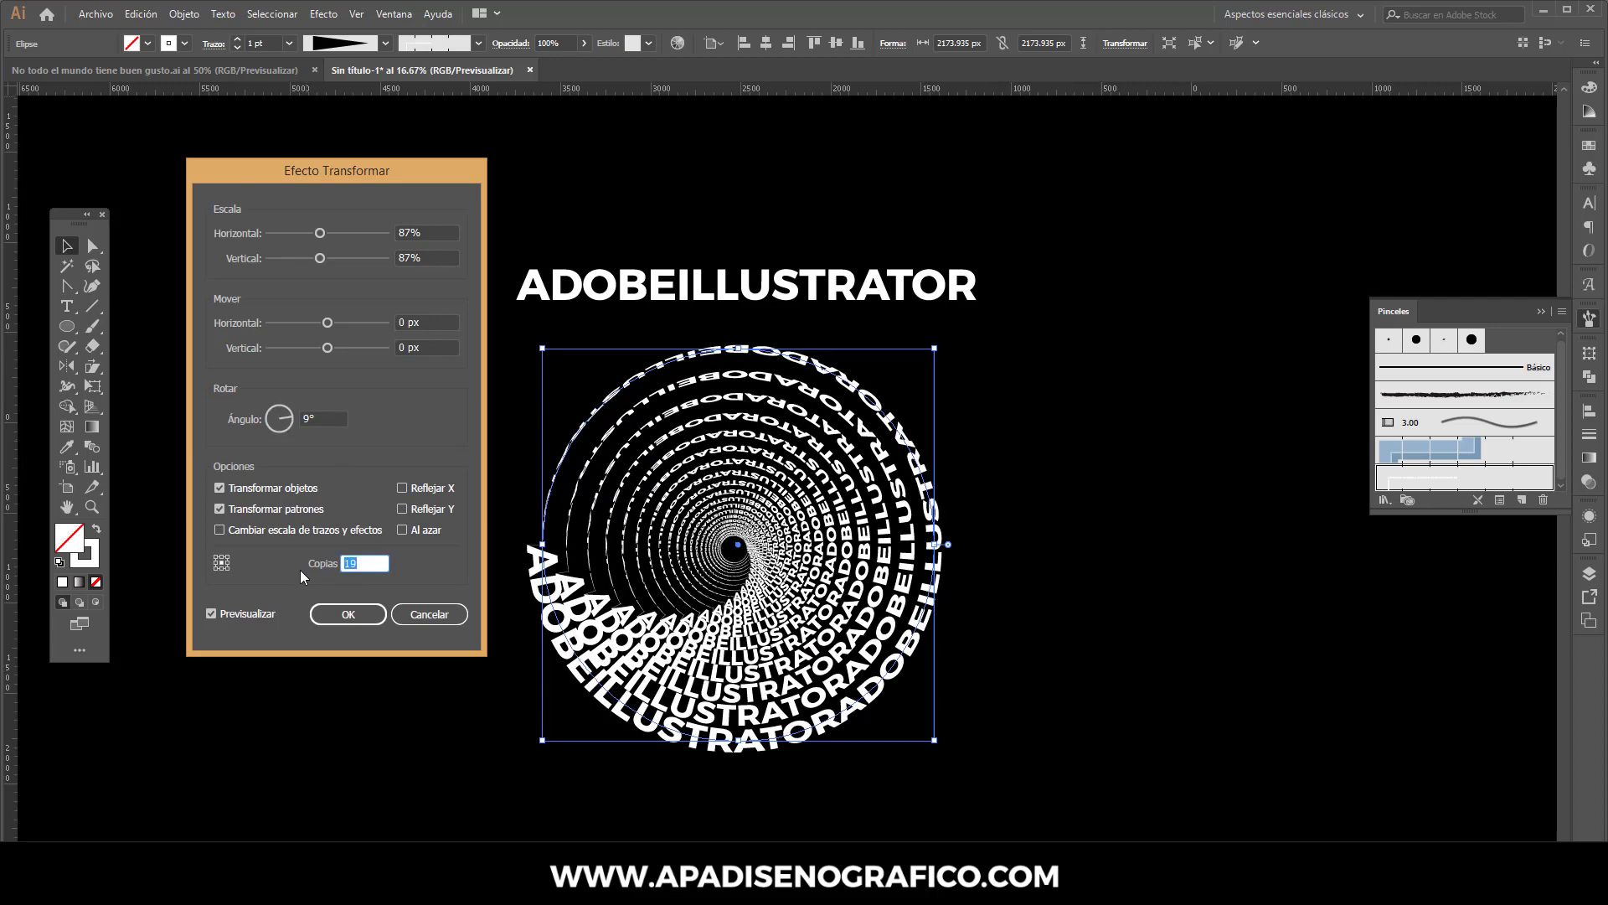
{"action": "left_click", "coordinate": [346, 613]}
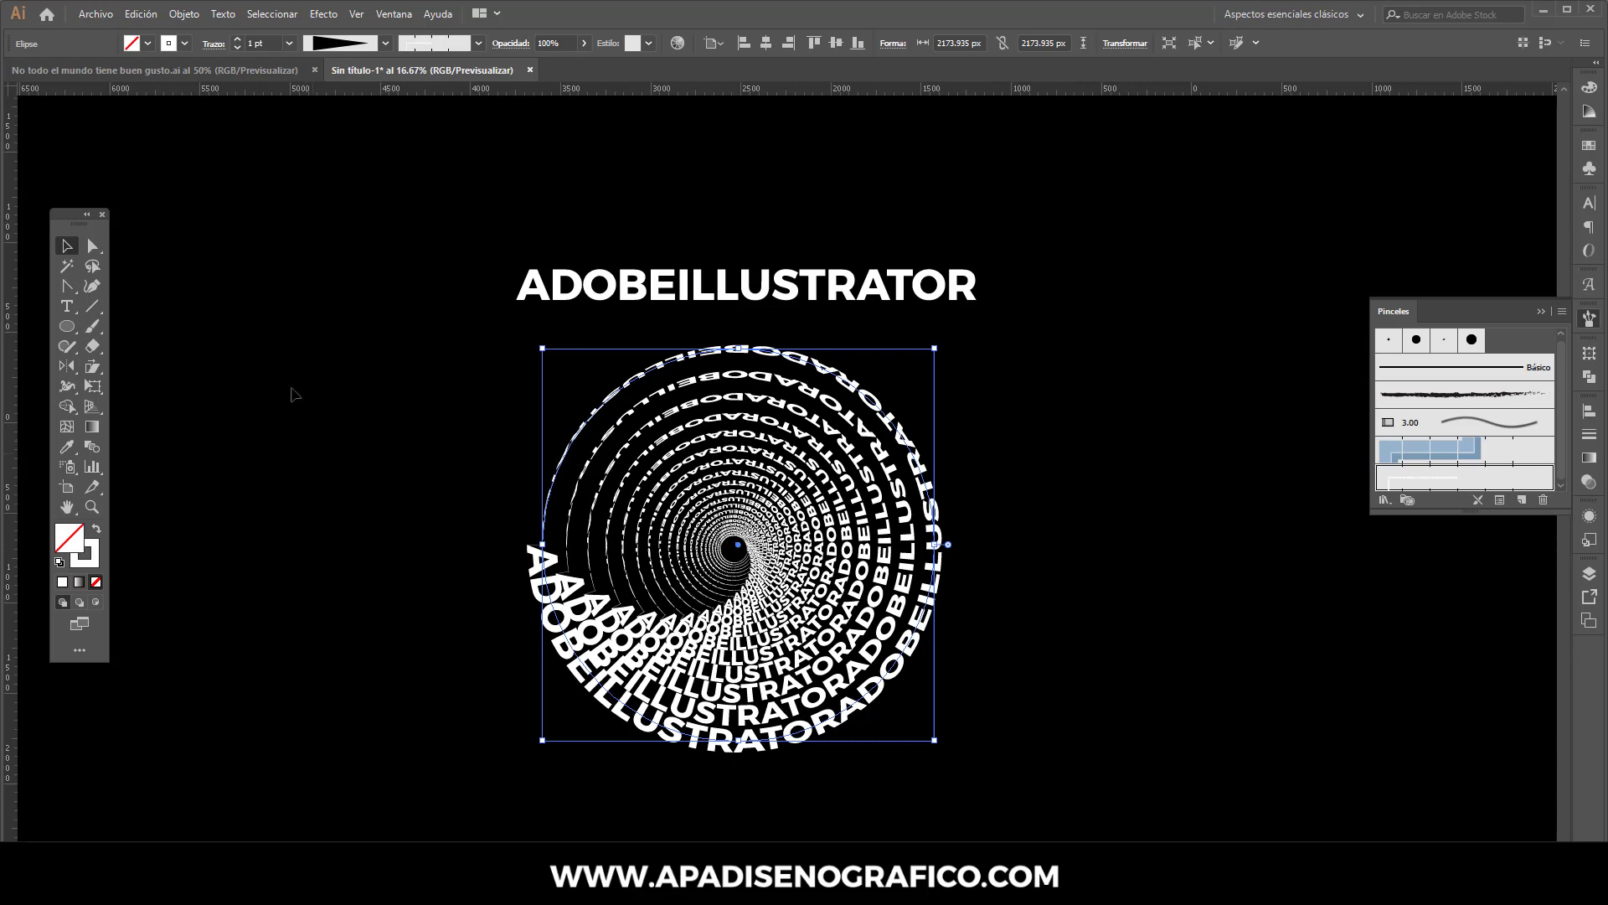
Expand the spiral's appearance and ungroup it into separate text rings
{"action": "left_click", "coordinate": [184, 14]}
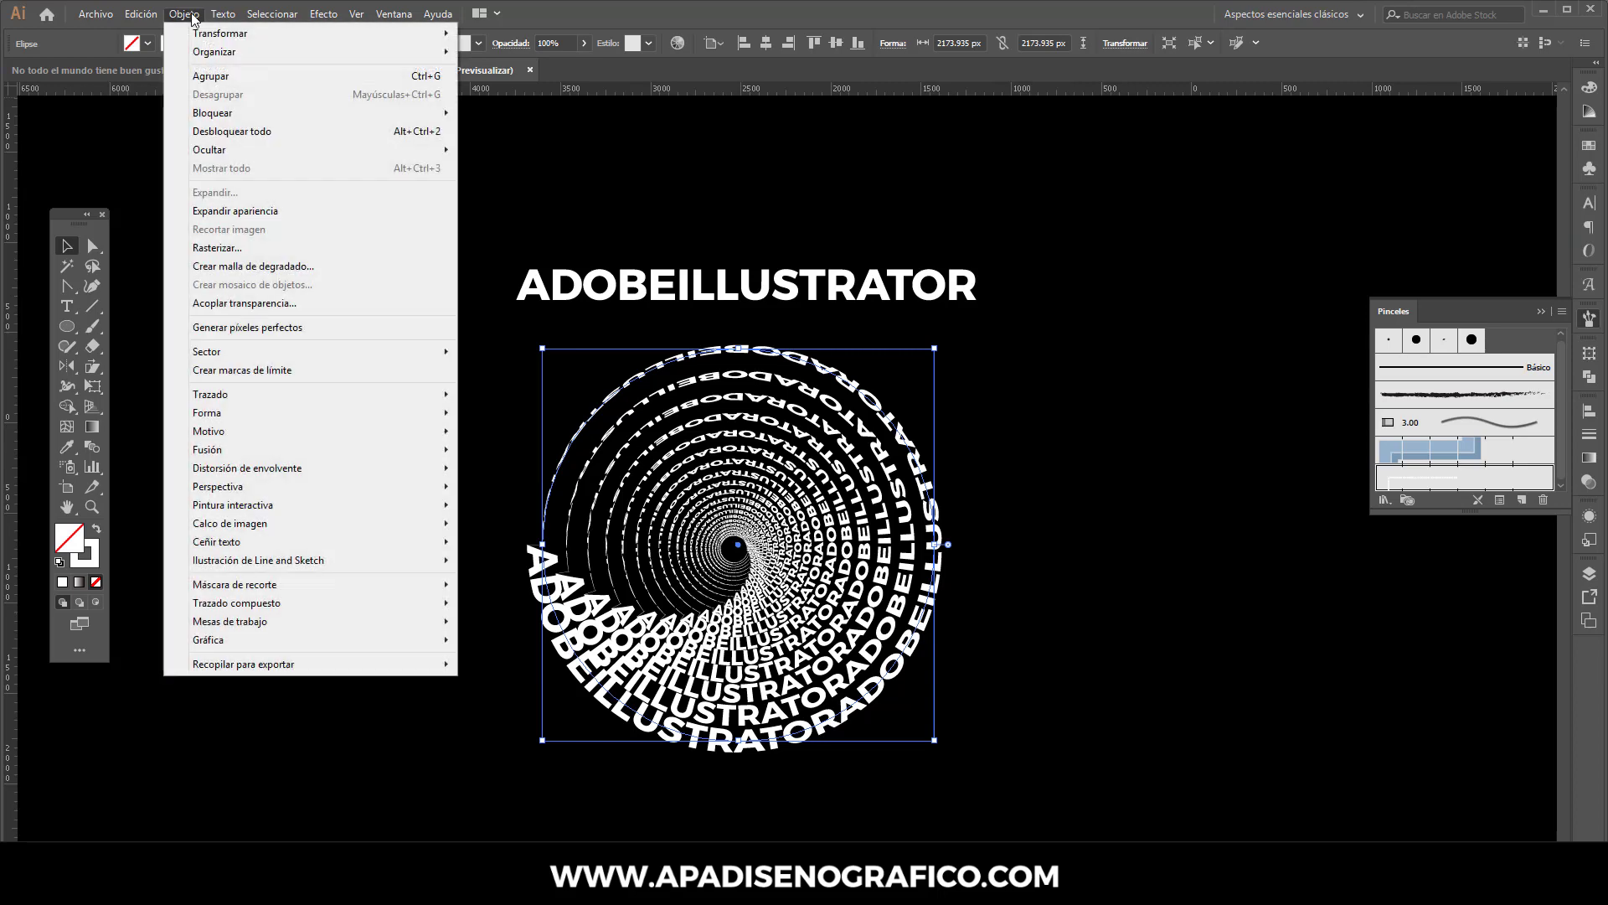
{"action": "left_click", "coordinate": [205, 211]}
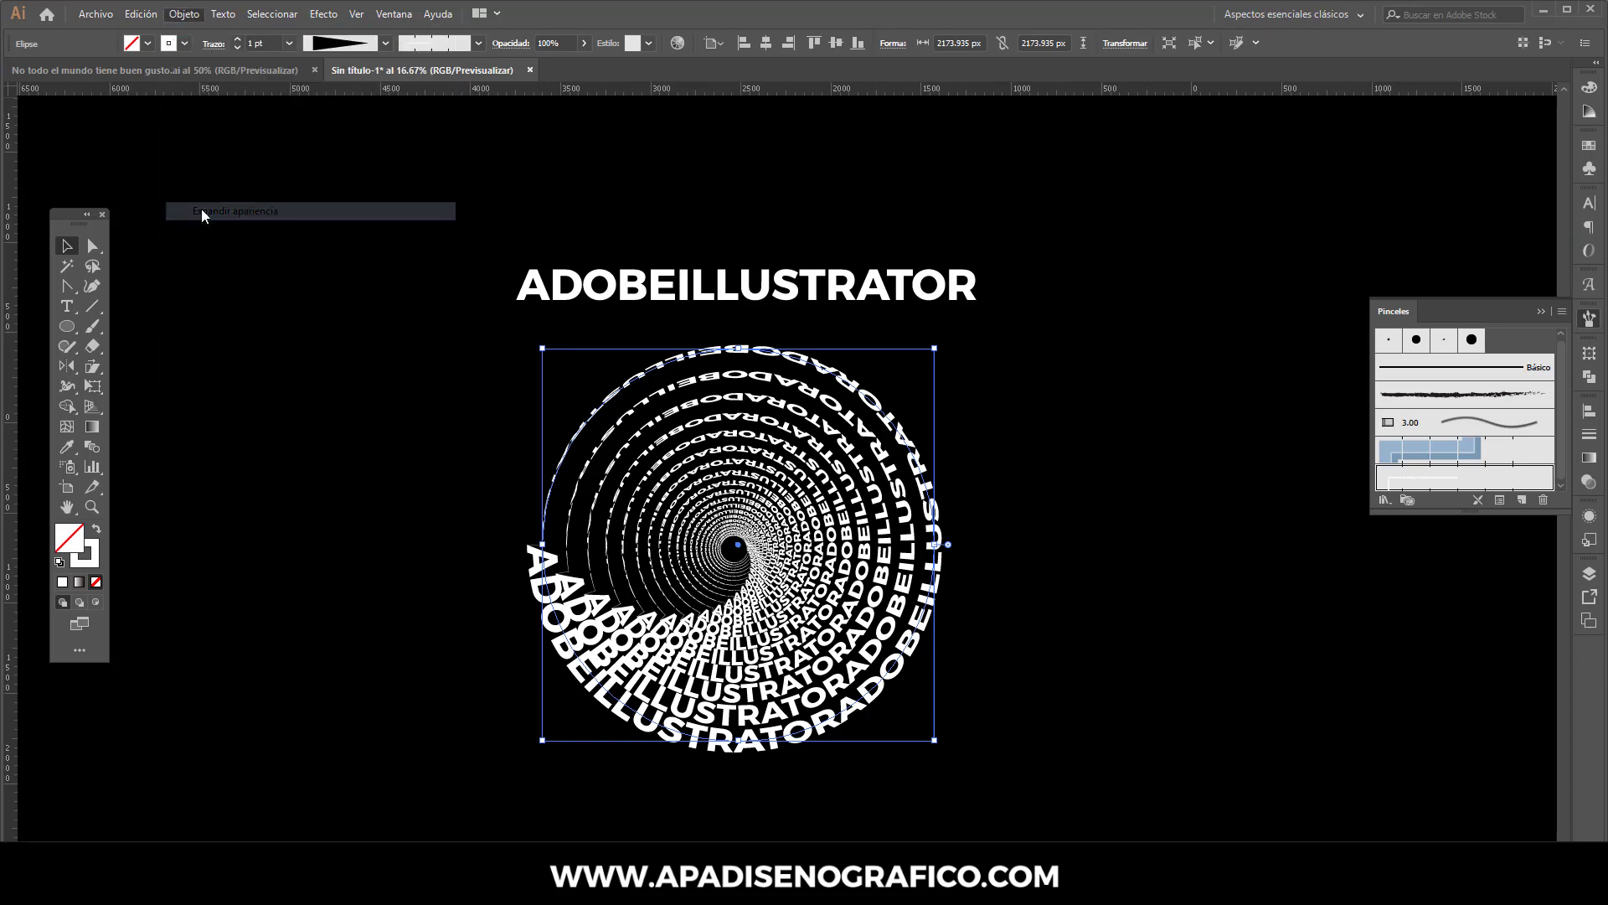
{"action": "right_click", "coordinate": [552, 513]}
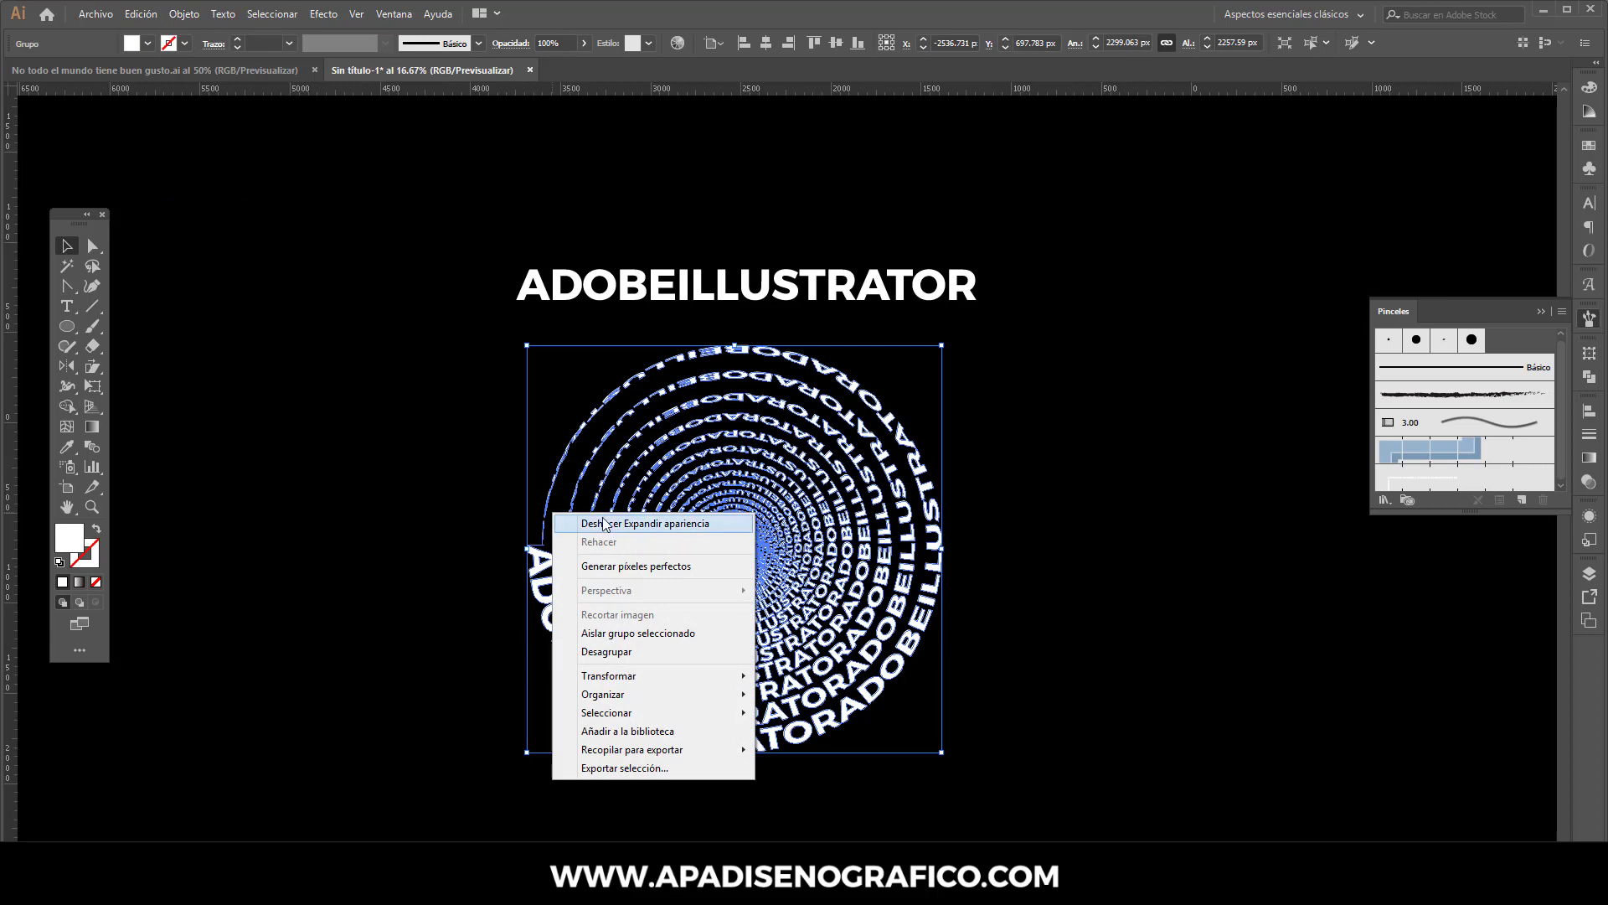
{"action": "left_click", "coordinate": [606, 653]}
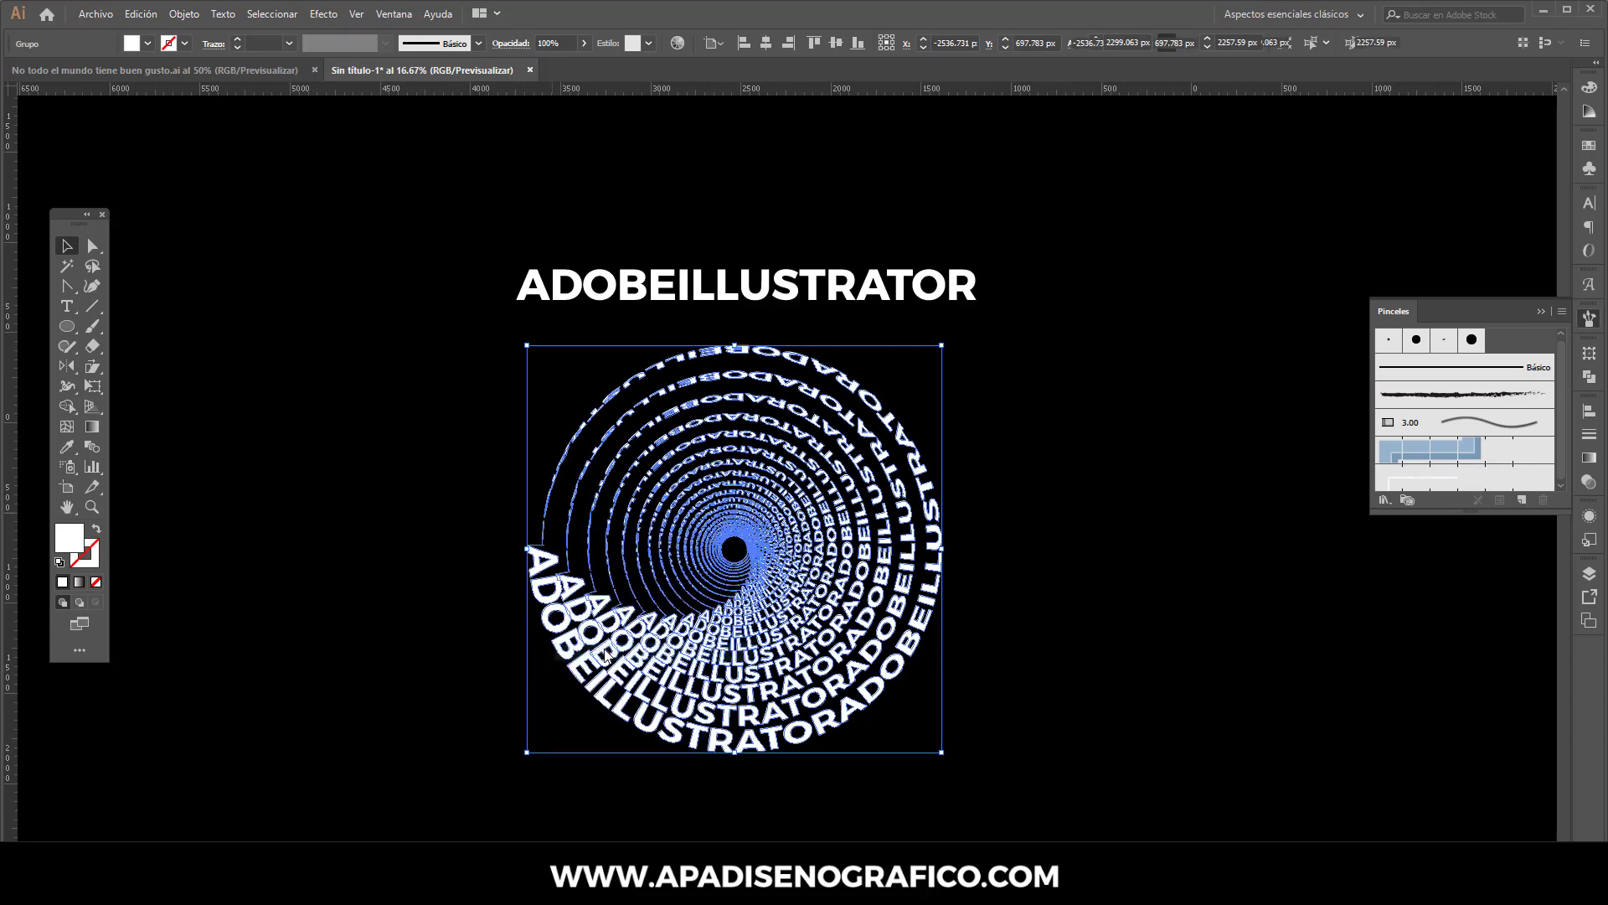
Select one text ring and nudge it toward the spiral centre
{"action": "key", "text": "ctrl+plus"}
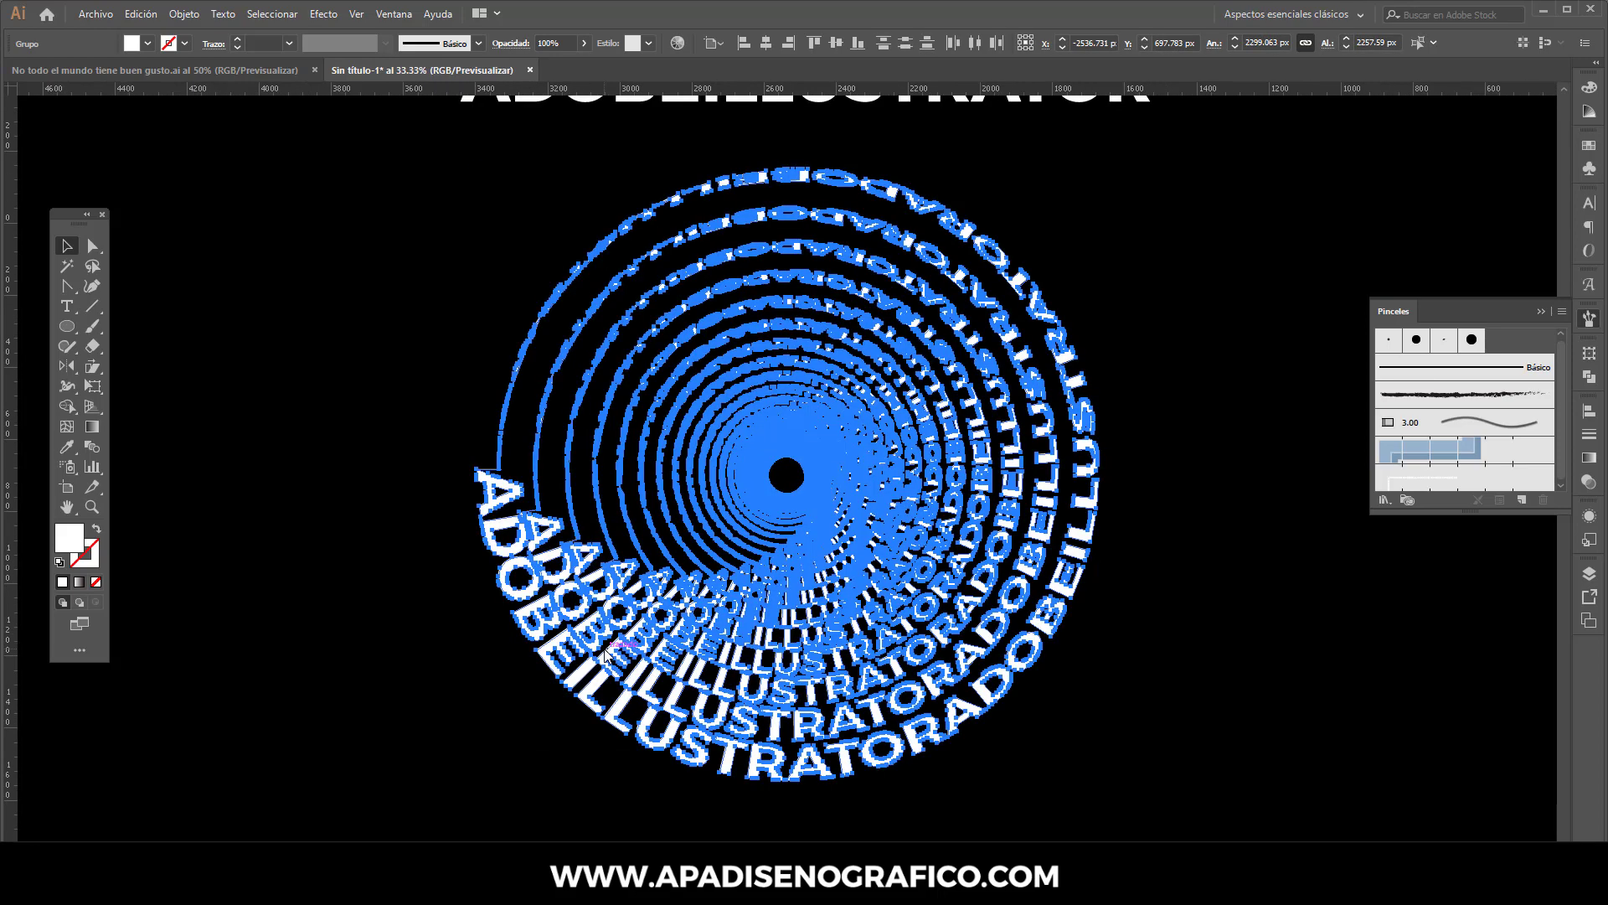
{"action": "key", "text": "ctrl+shift+a"}
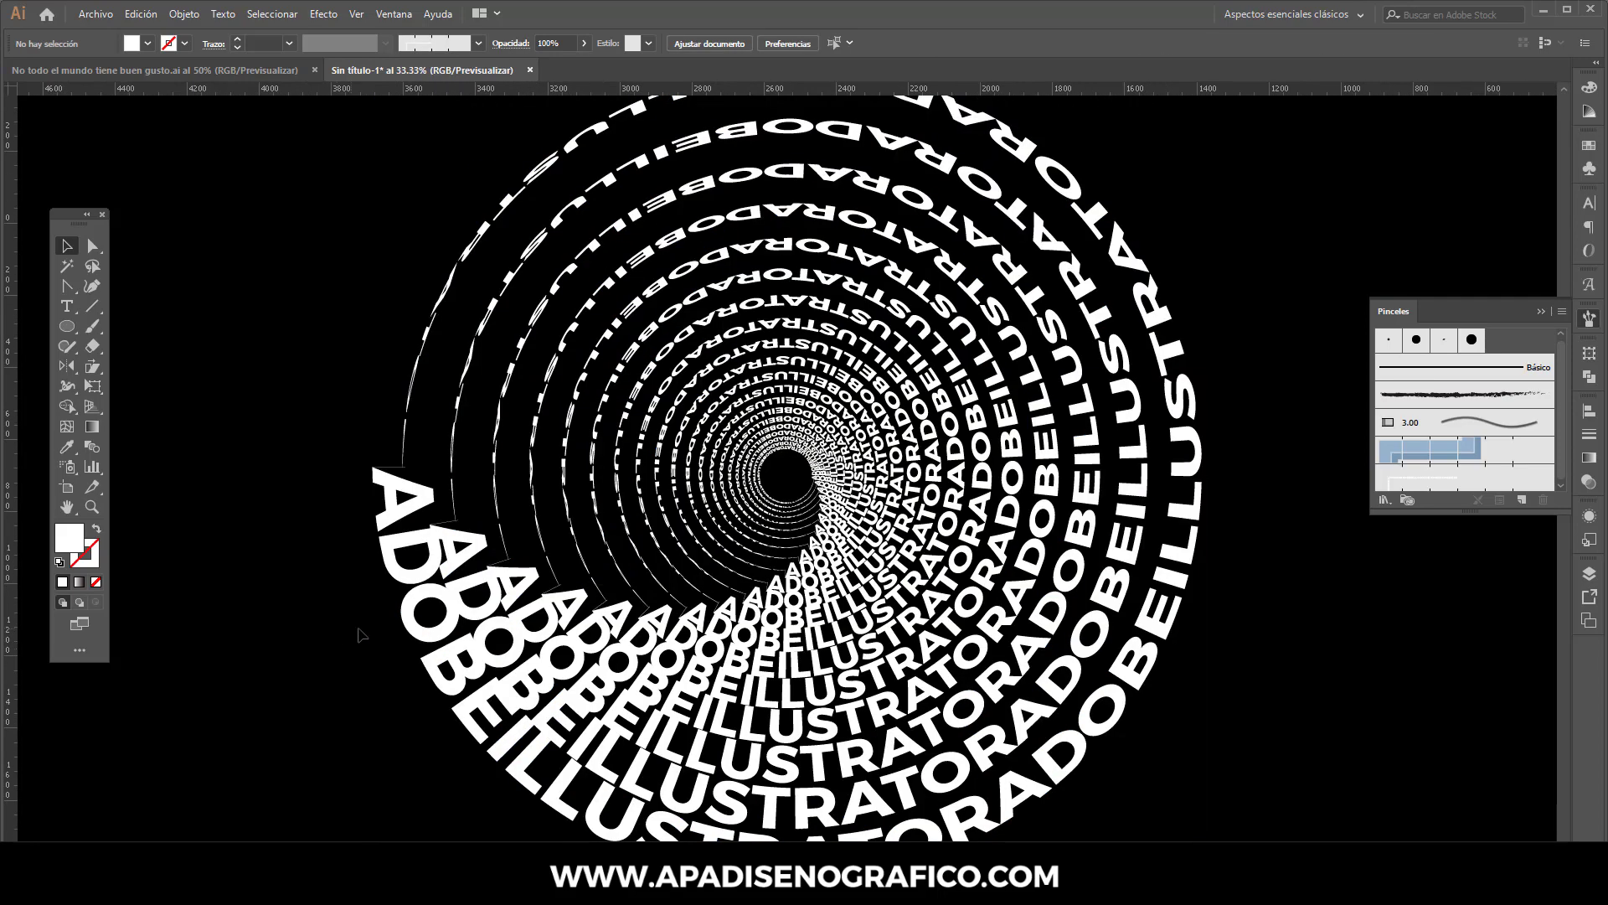
{"action": "left_click", "coordinate": [419, 603]}
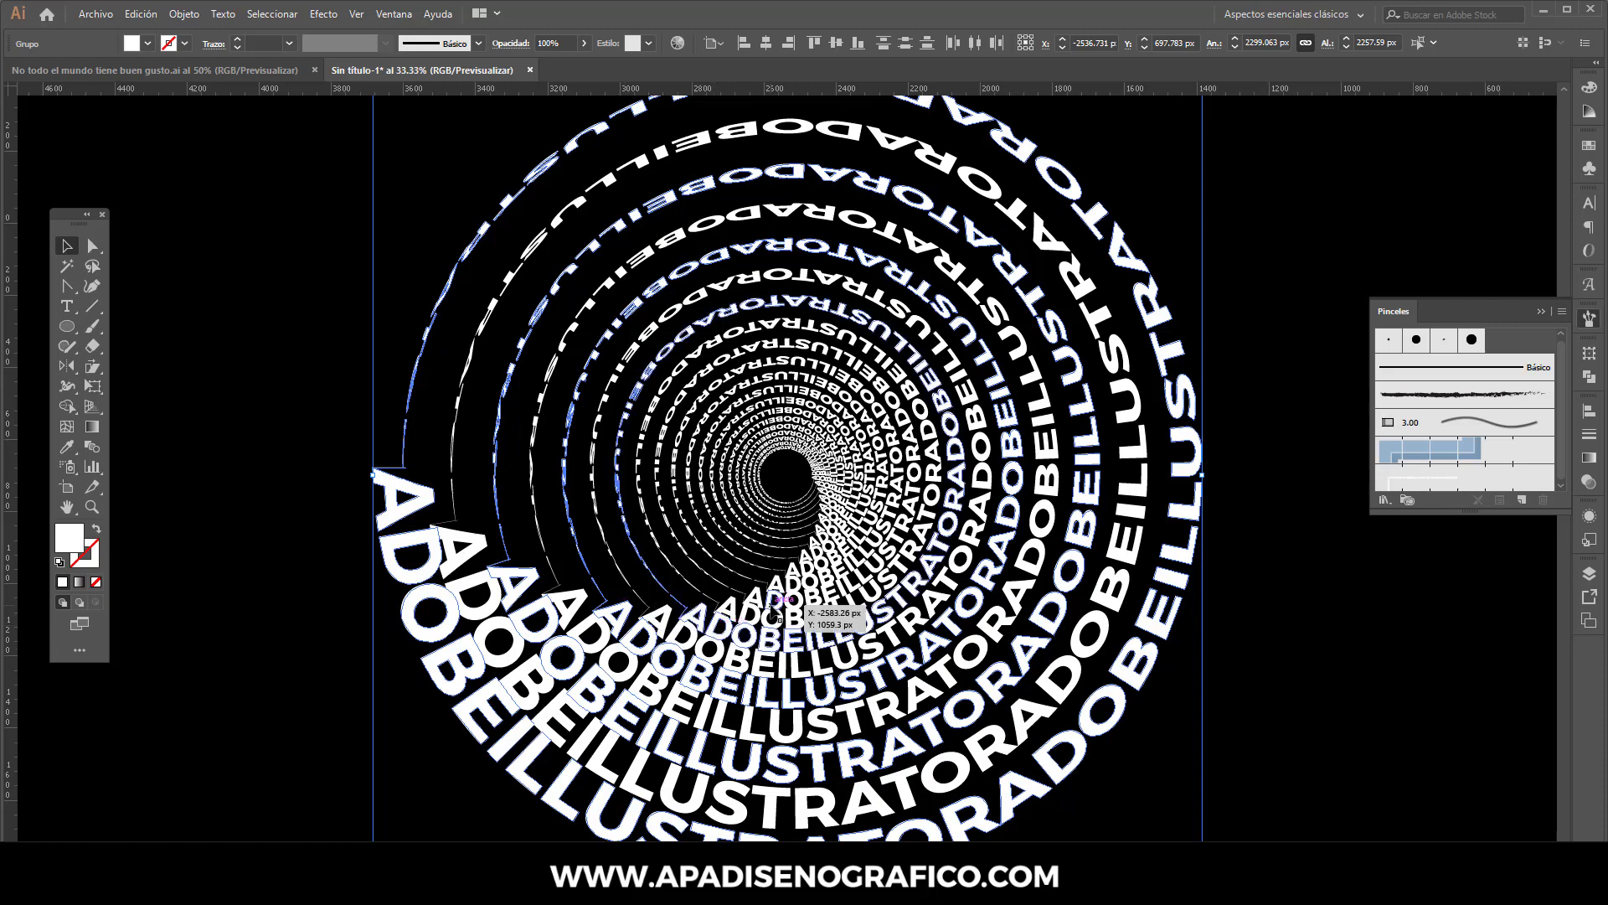
{"action": "left_click_drag", "start_coordinate": [775, 616], "coordinate": [838, 523]}
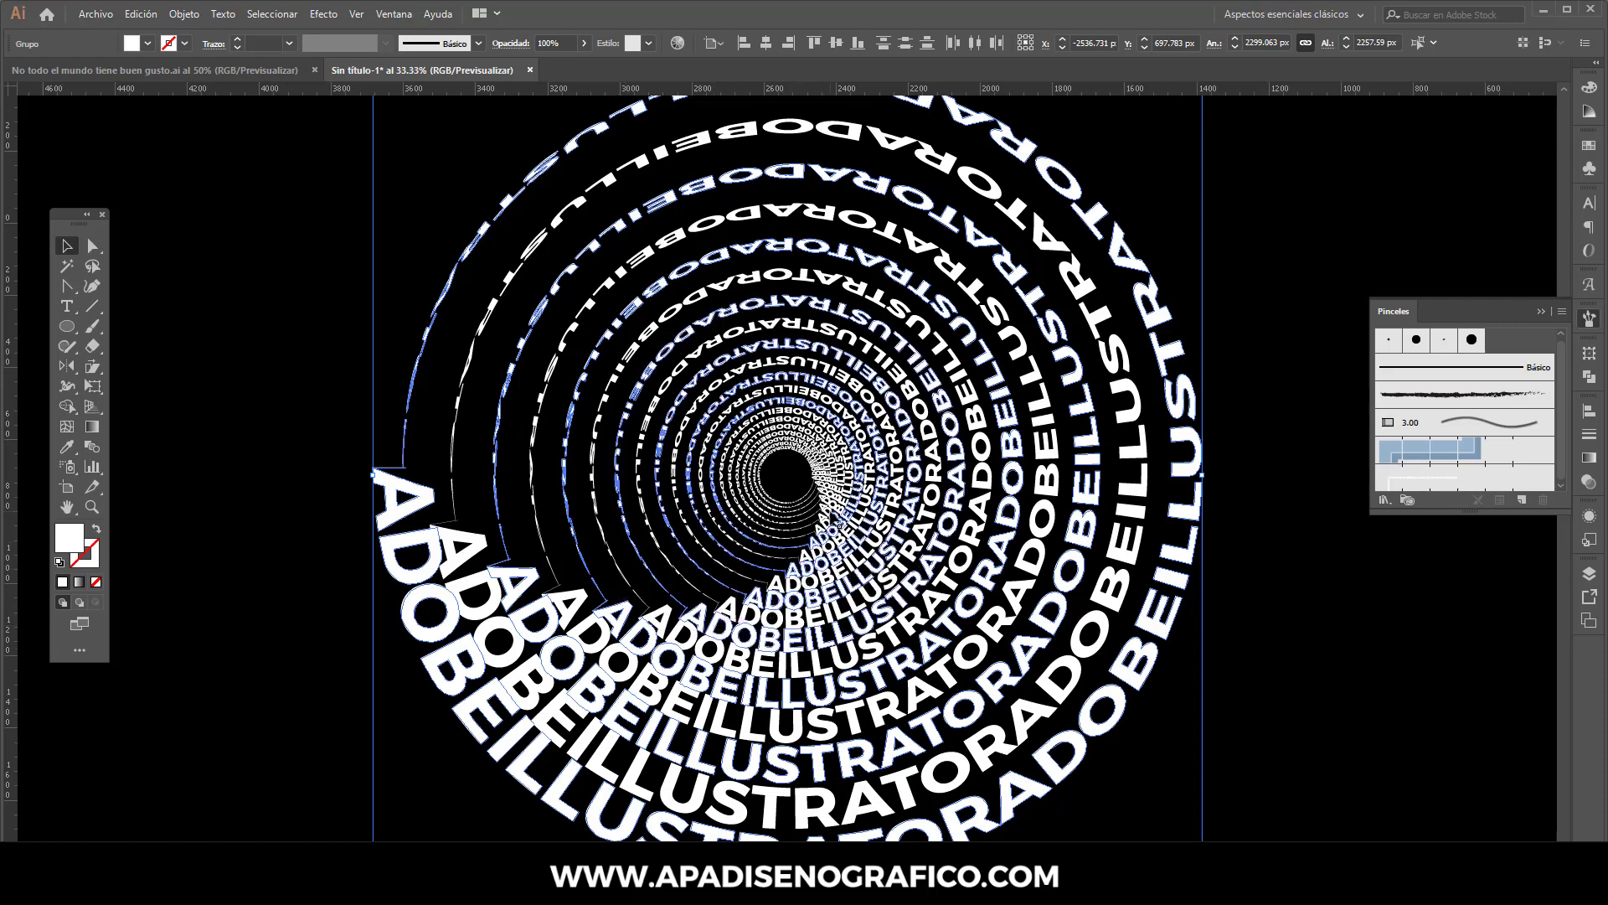
{"action": "key", "text": "ctrl+1"}
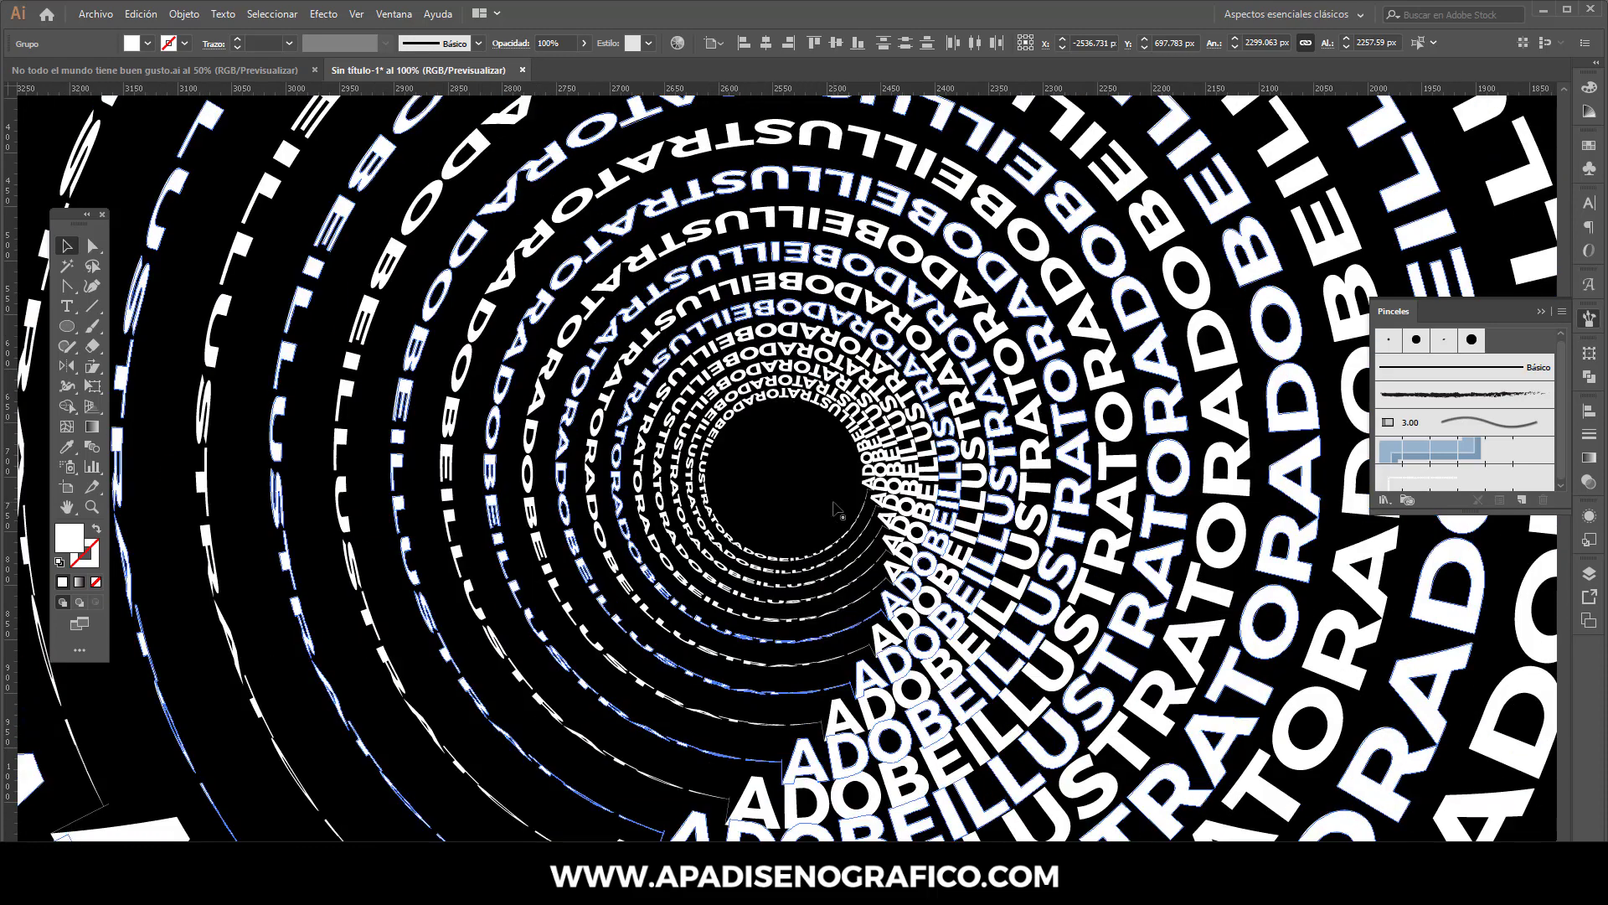
{"action": "left_click_drag", "start_coordinate": [834, 504], "coordinate": [884, 501]}
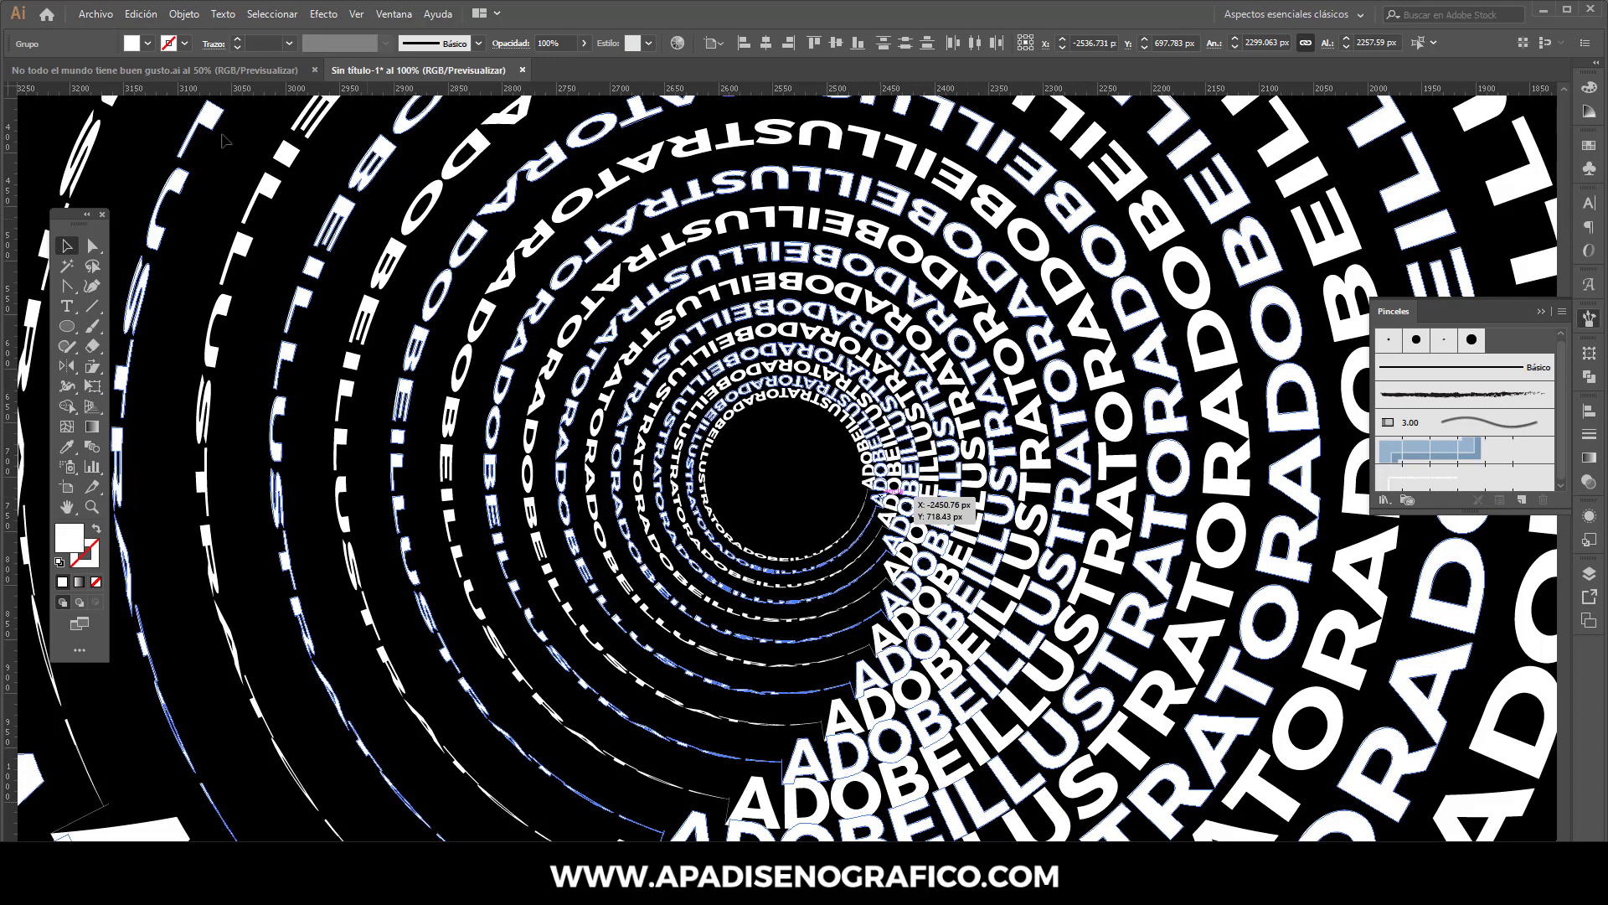
{"action": "left_click", "coordinate": [149, 43]}
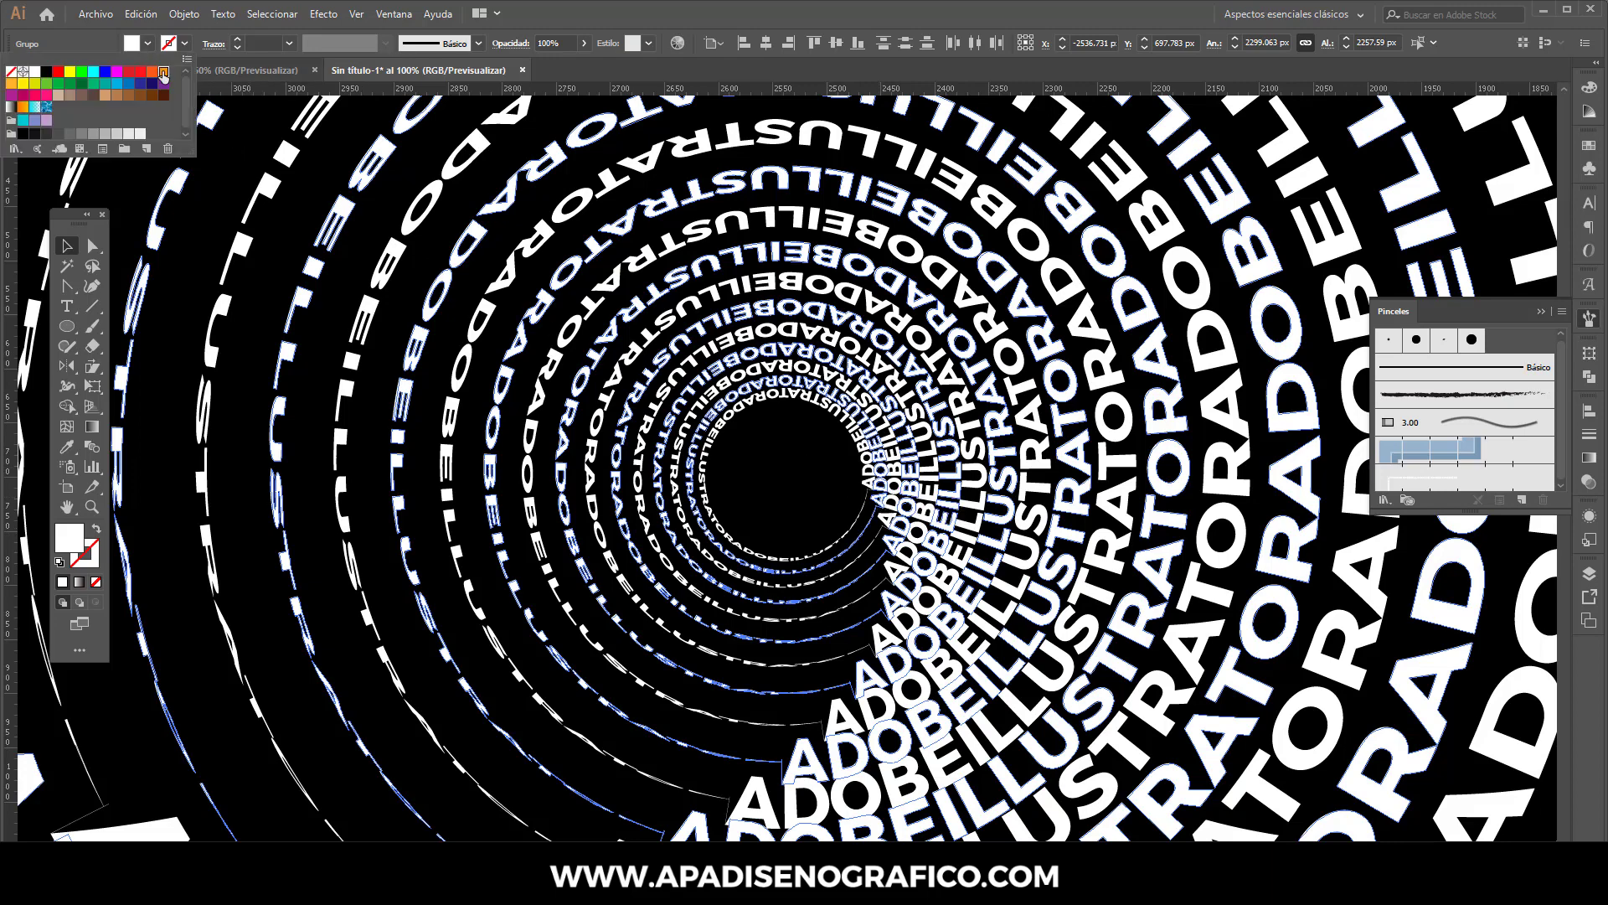
Colour the selected text rings orange
{"action": "left_click", "coordinate": [163, 74]}
{"action": "key", "text": "Escape"}
{"action": "key", "text": "ctrl+minus"}
{"action": "key", "text": "ctrl+minus"}
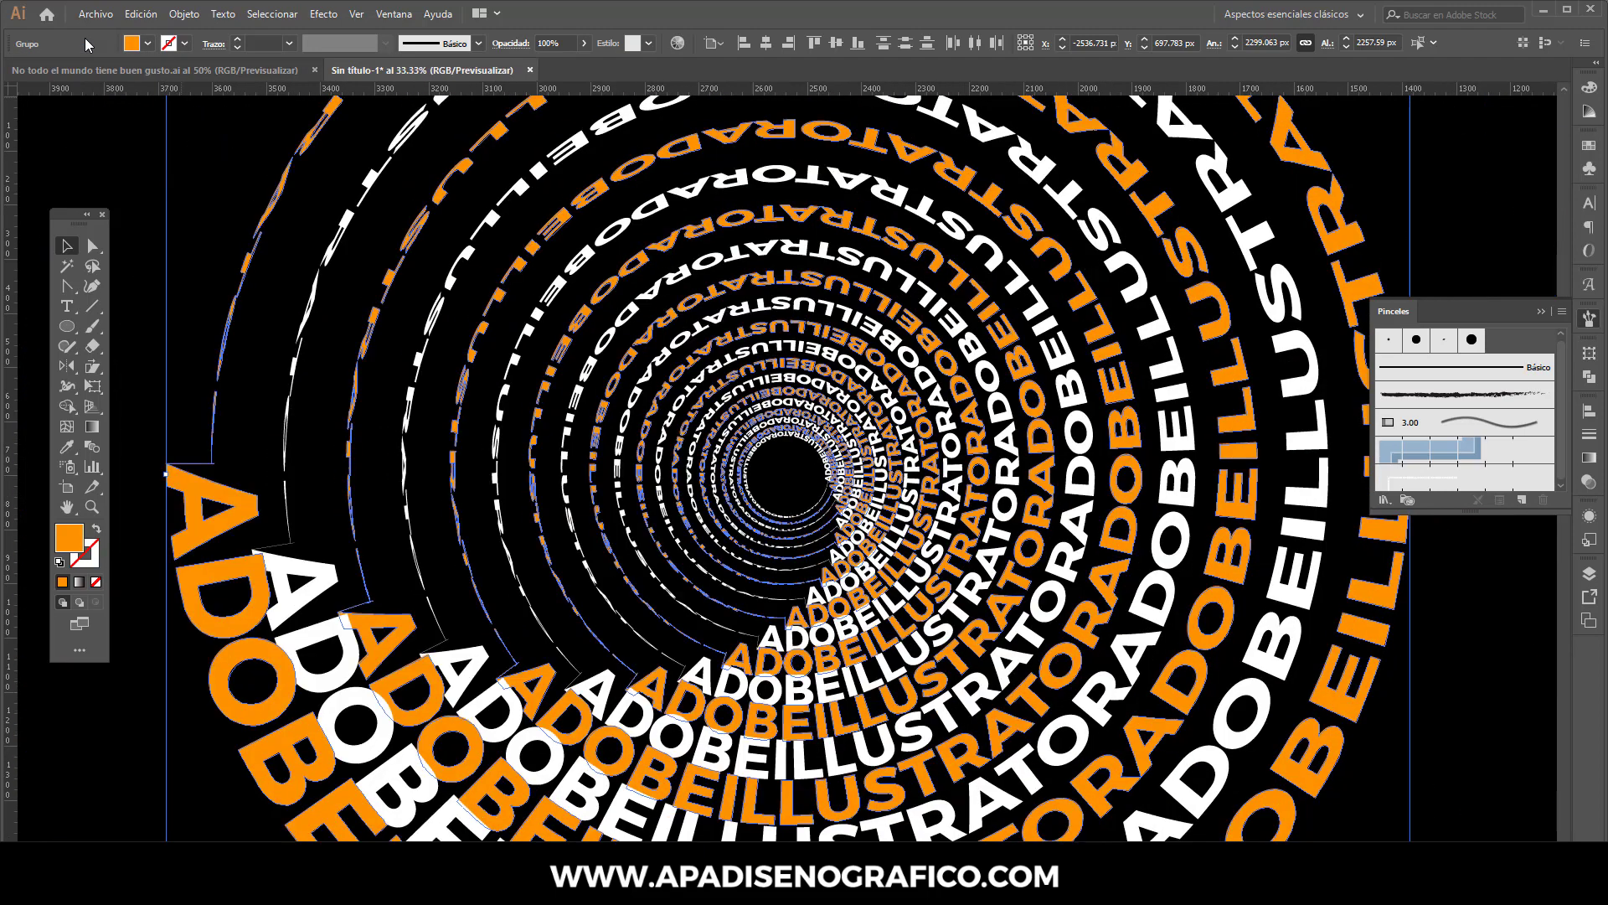
{"action": "key", "text": "ctrl+minus"}
{"action": "key", "text": "ctrl+minus"}
{"action": "key", "text": "ctrl+minus"}
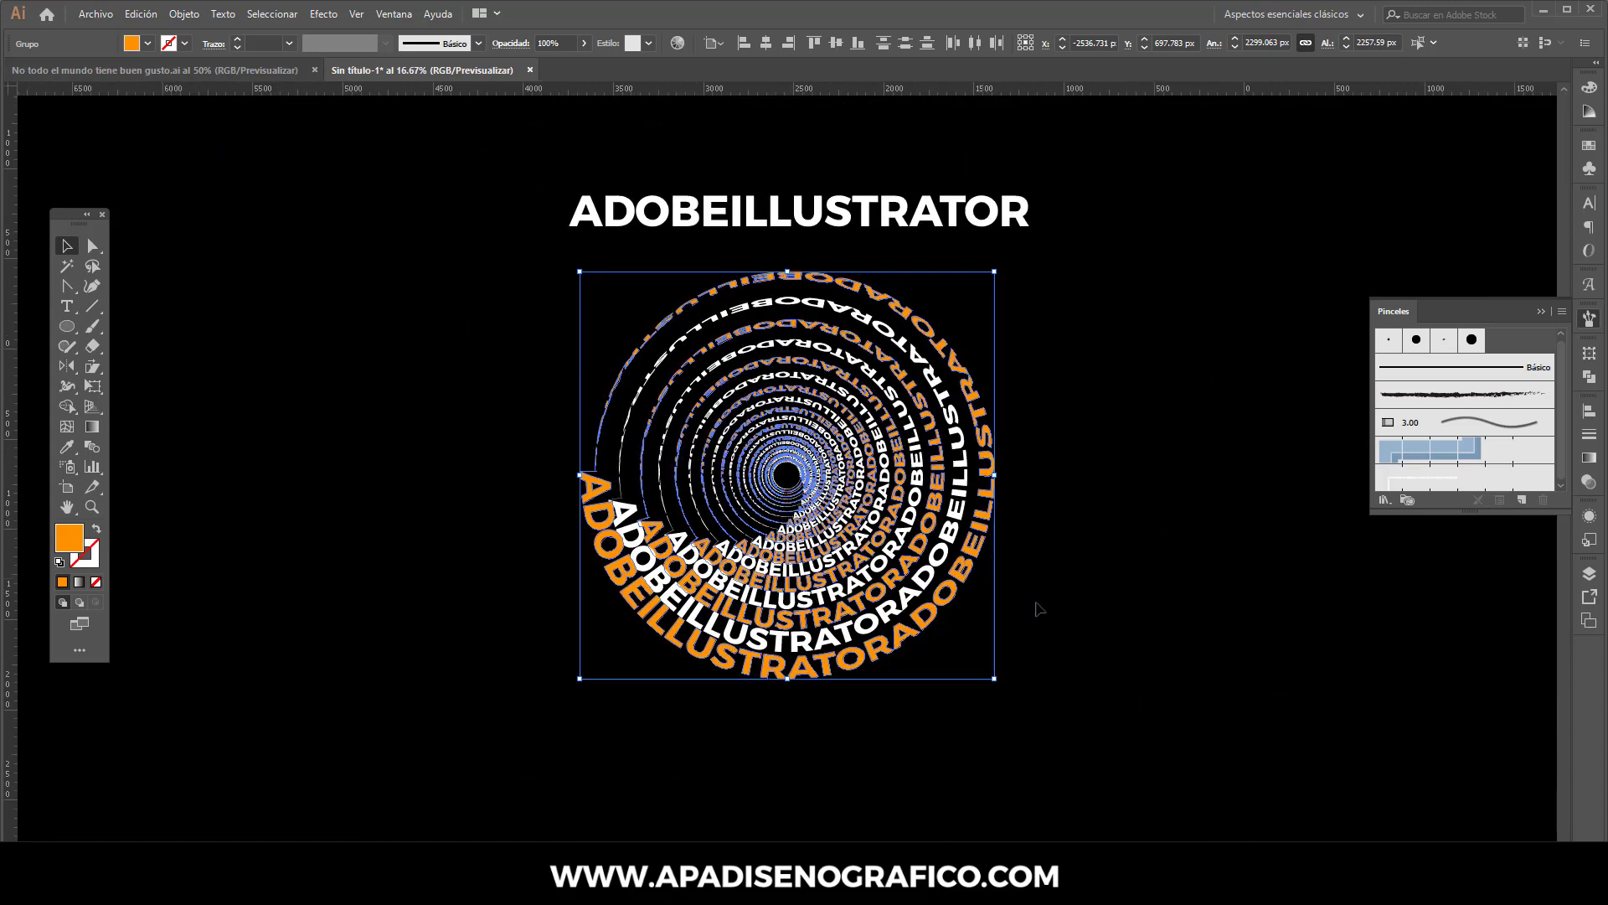
Group all the spiral's rings together with Agrupar
{"action": "left_click_drag", "start_coordinate": [1041, 609], "coordinate": [584, 335]}
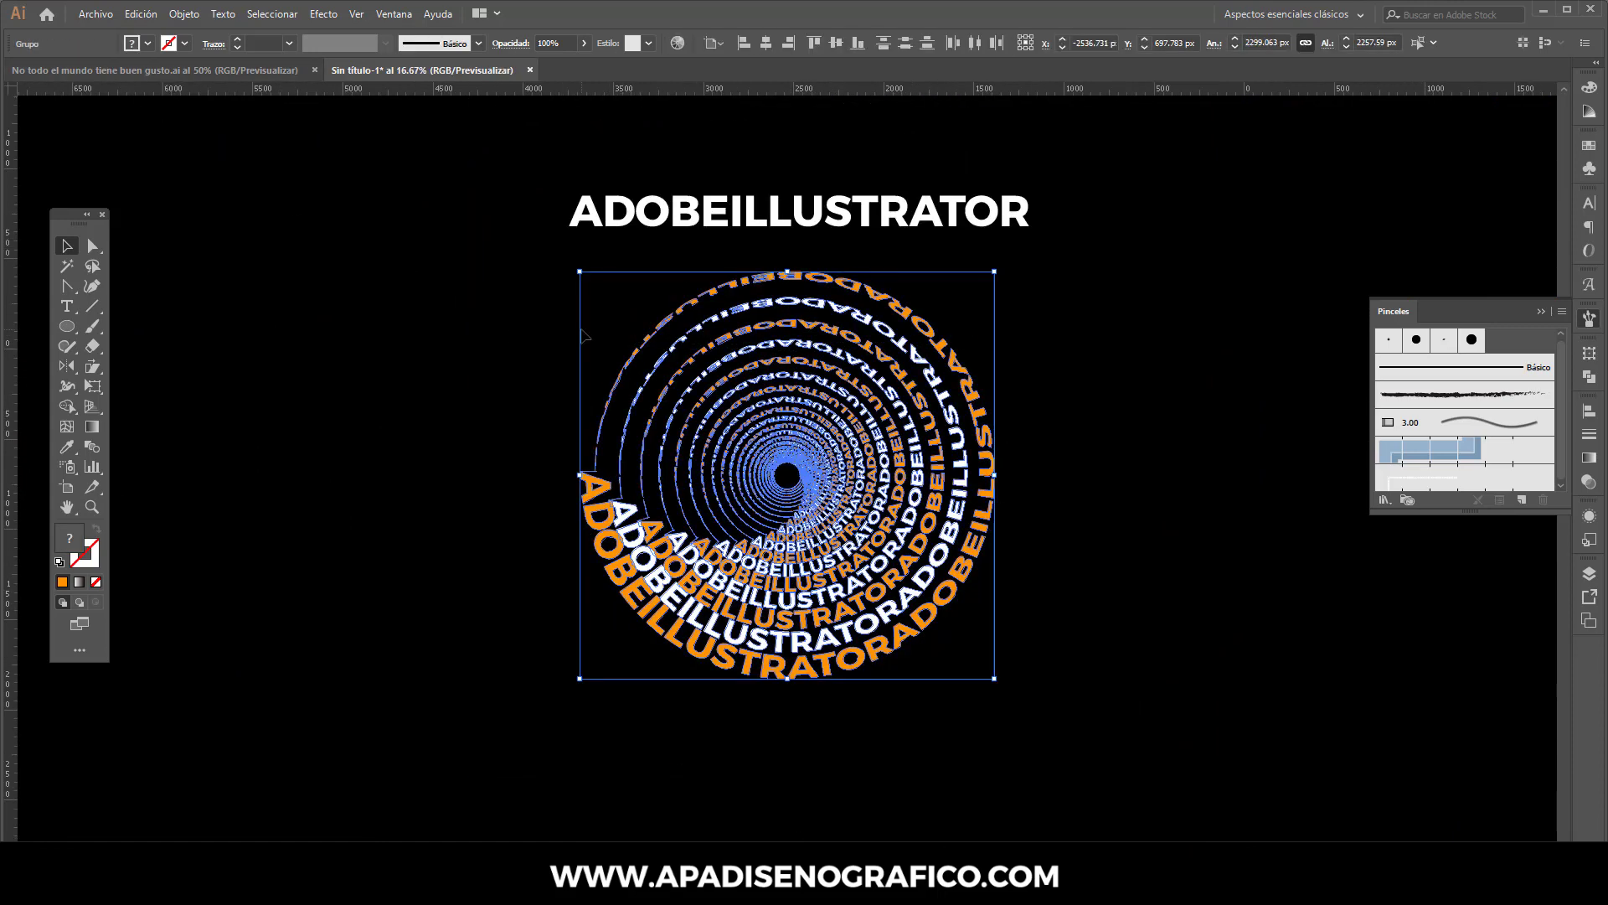
{"action": "right_click", "coordinate": [584, 335]}
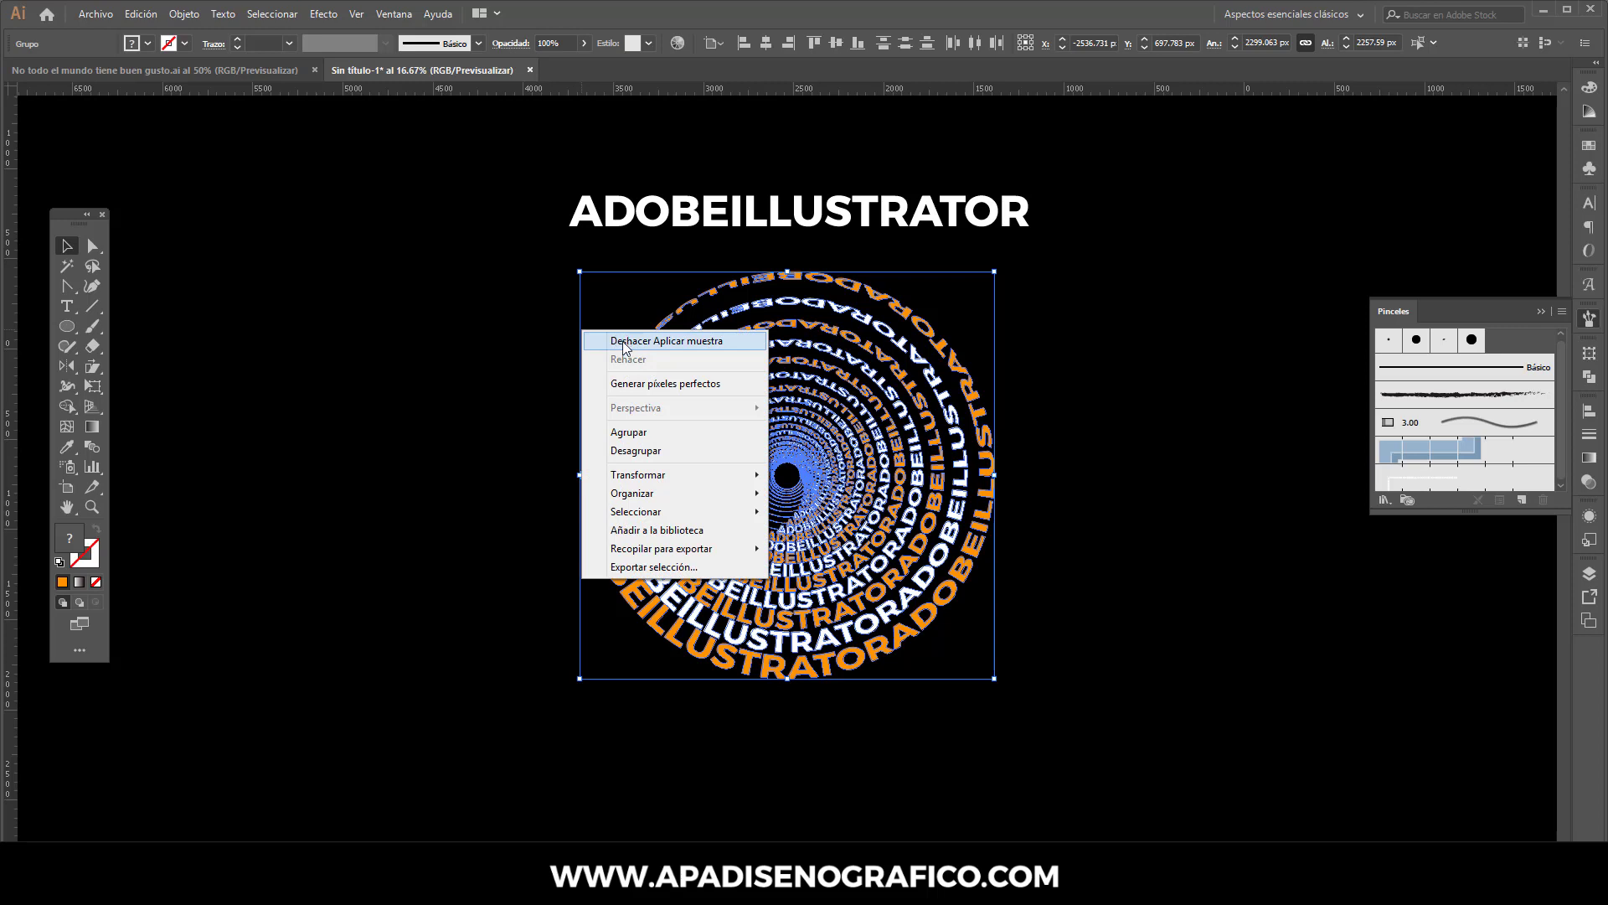
{"action": "left_click", "coordinate": [623, 432]}
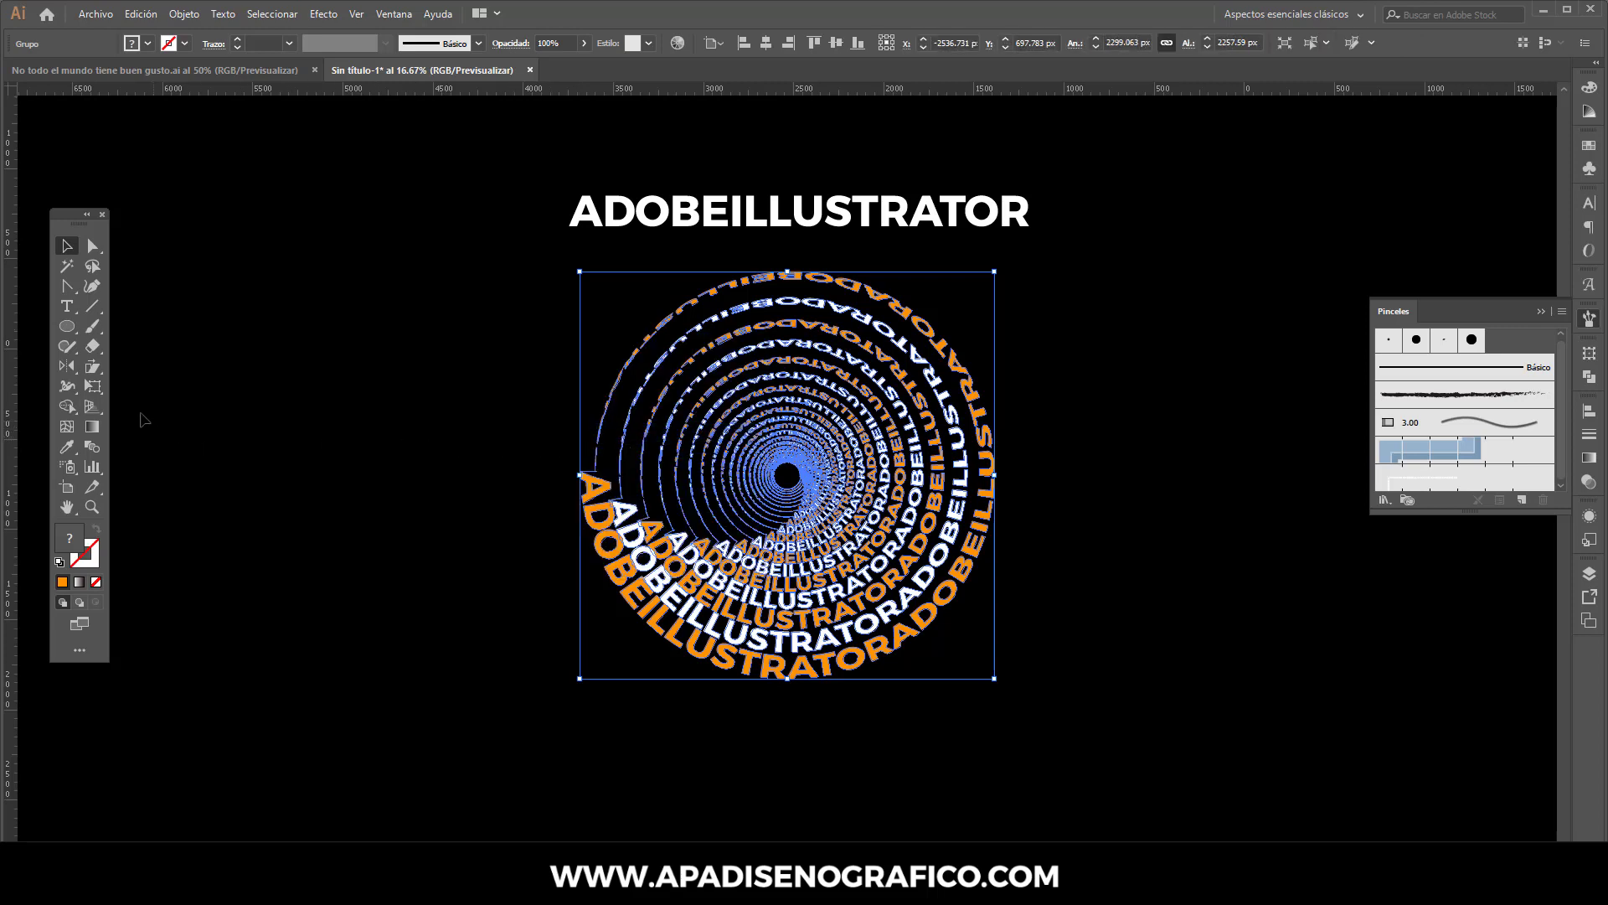
{"action": "left_click", "coordinate": [98, 389]}
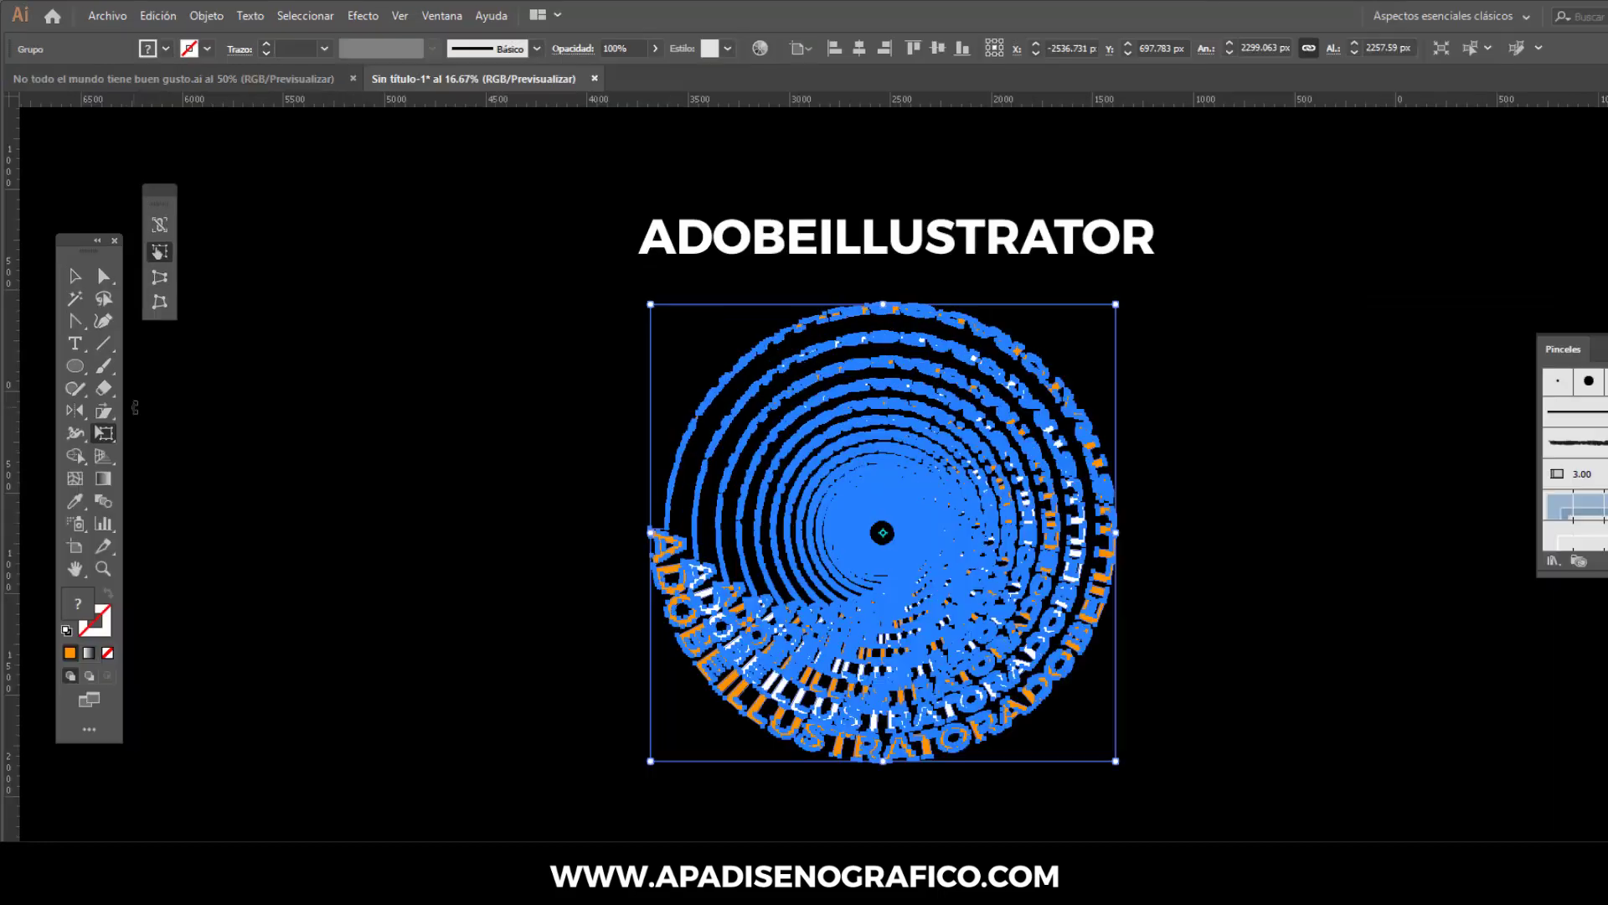
Free-distort the spiral by pulling its top-right corner inward to tilt it
{"action": "left_click", "coordinate": [171, 326]}
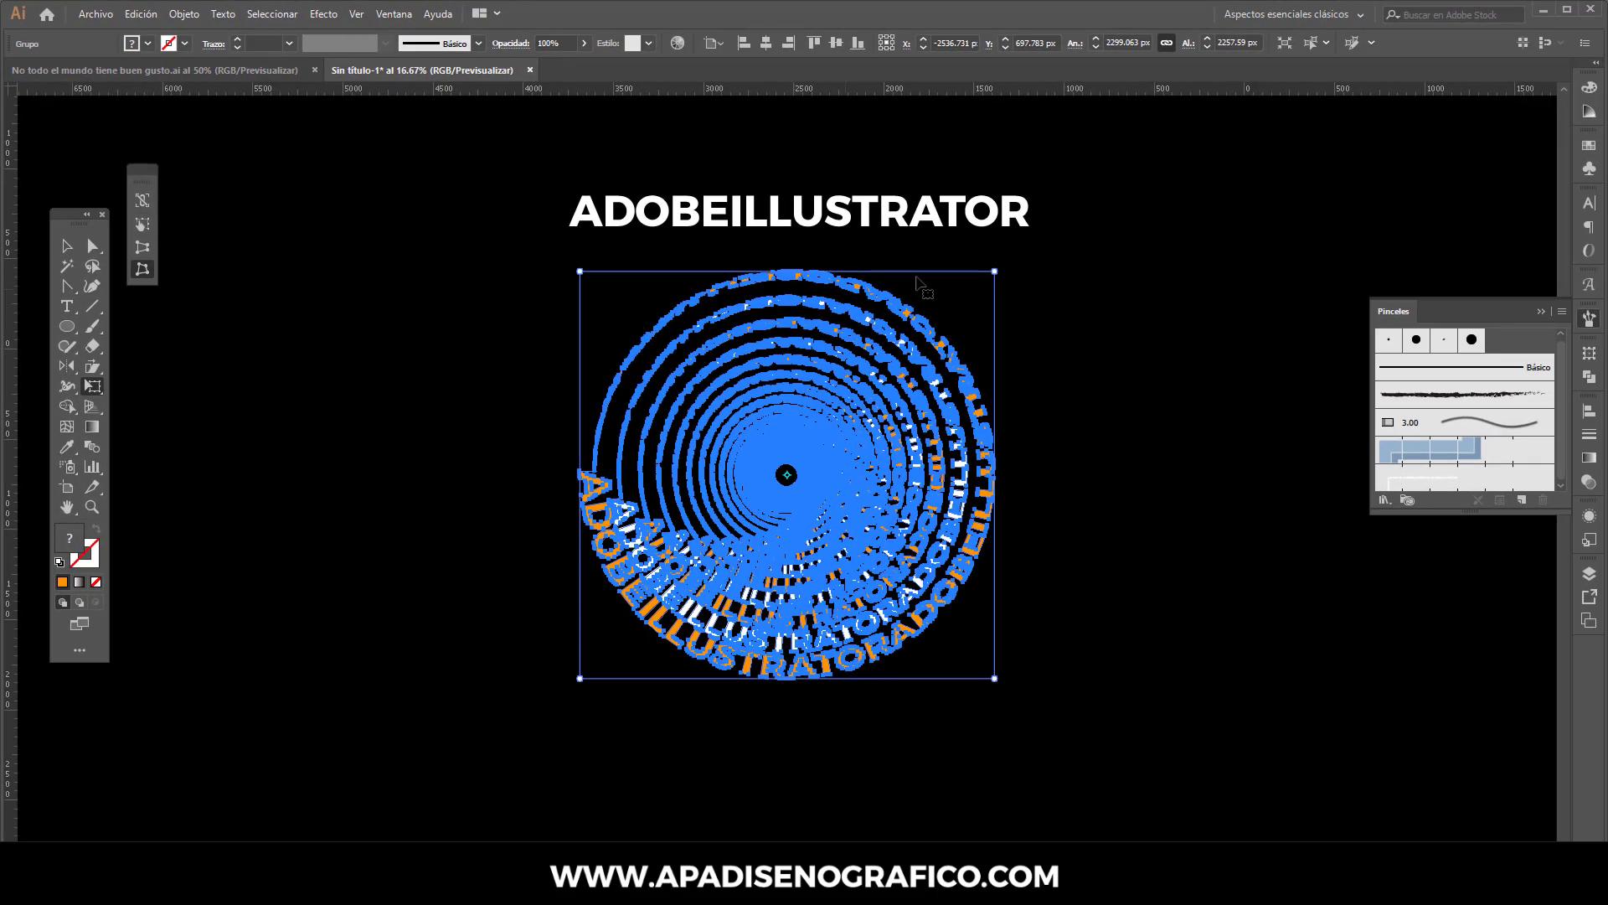
{"action": "left_click_drag", "start_coordinate": [996, 273], "coordinate": [916, 320]}
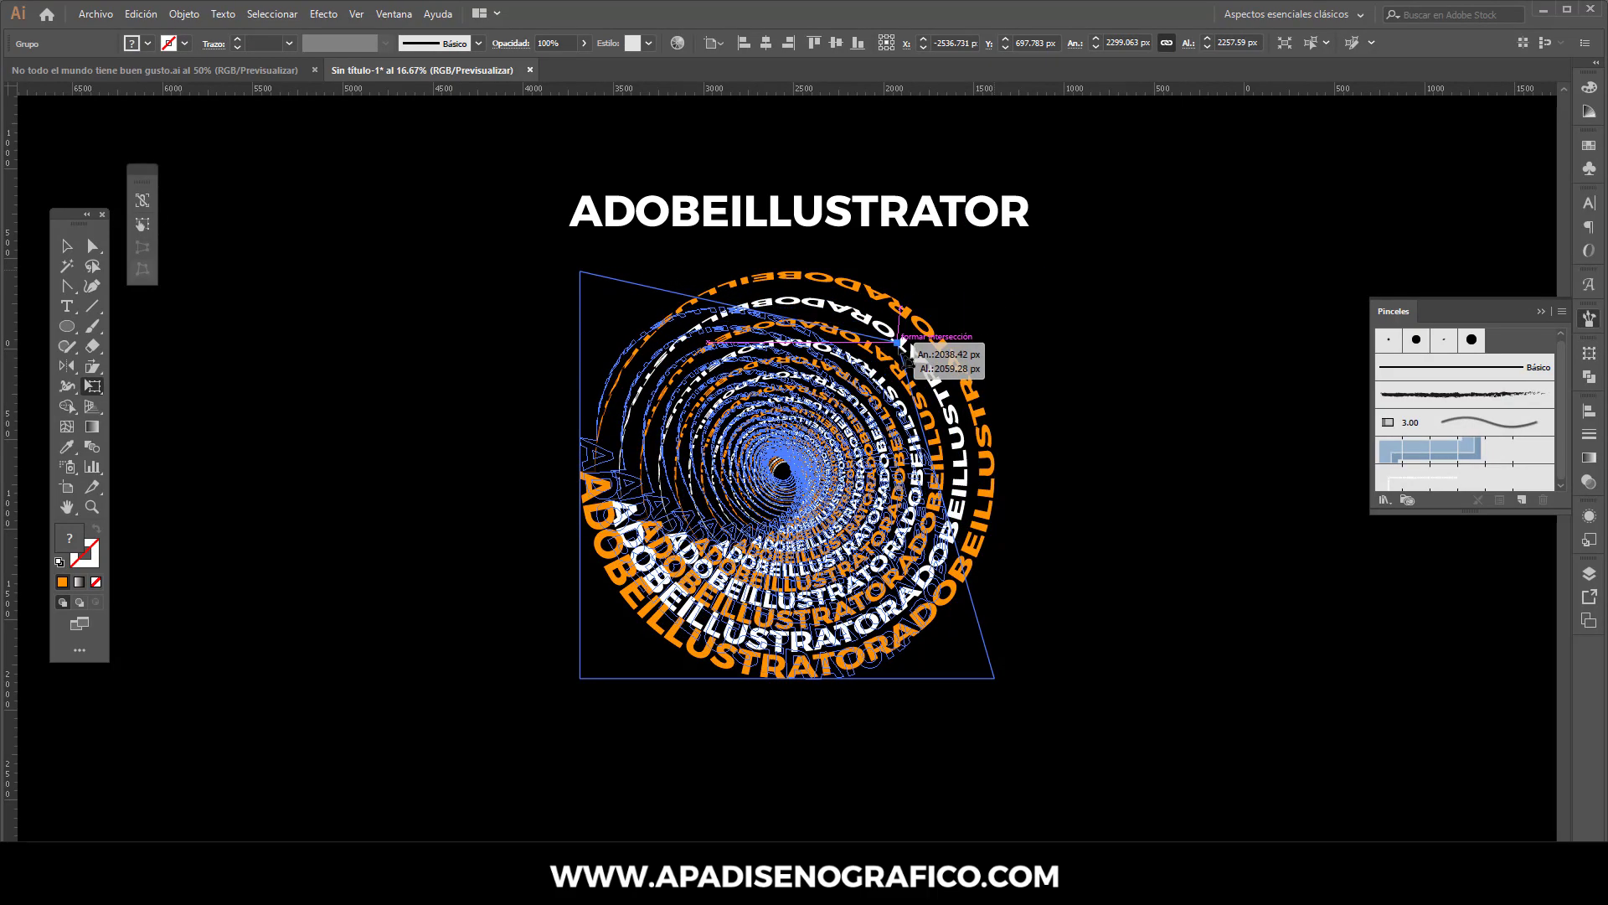
{"action": "left_click_drag", "start_coordinate": [916, 320], "coordinate": [899, 349]}
Delete the ADOBEILLUSTRATOR title above the spiral
{"action": "left_click", "coordinate": [67, 245]}
{"action": "left_click", "coordinate": [209, 335]}
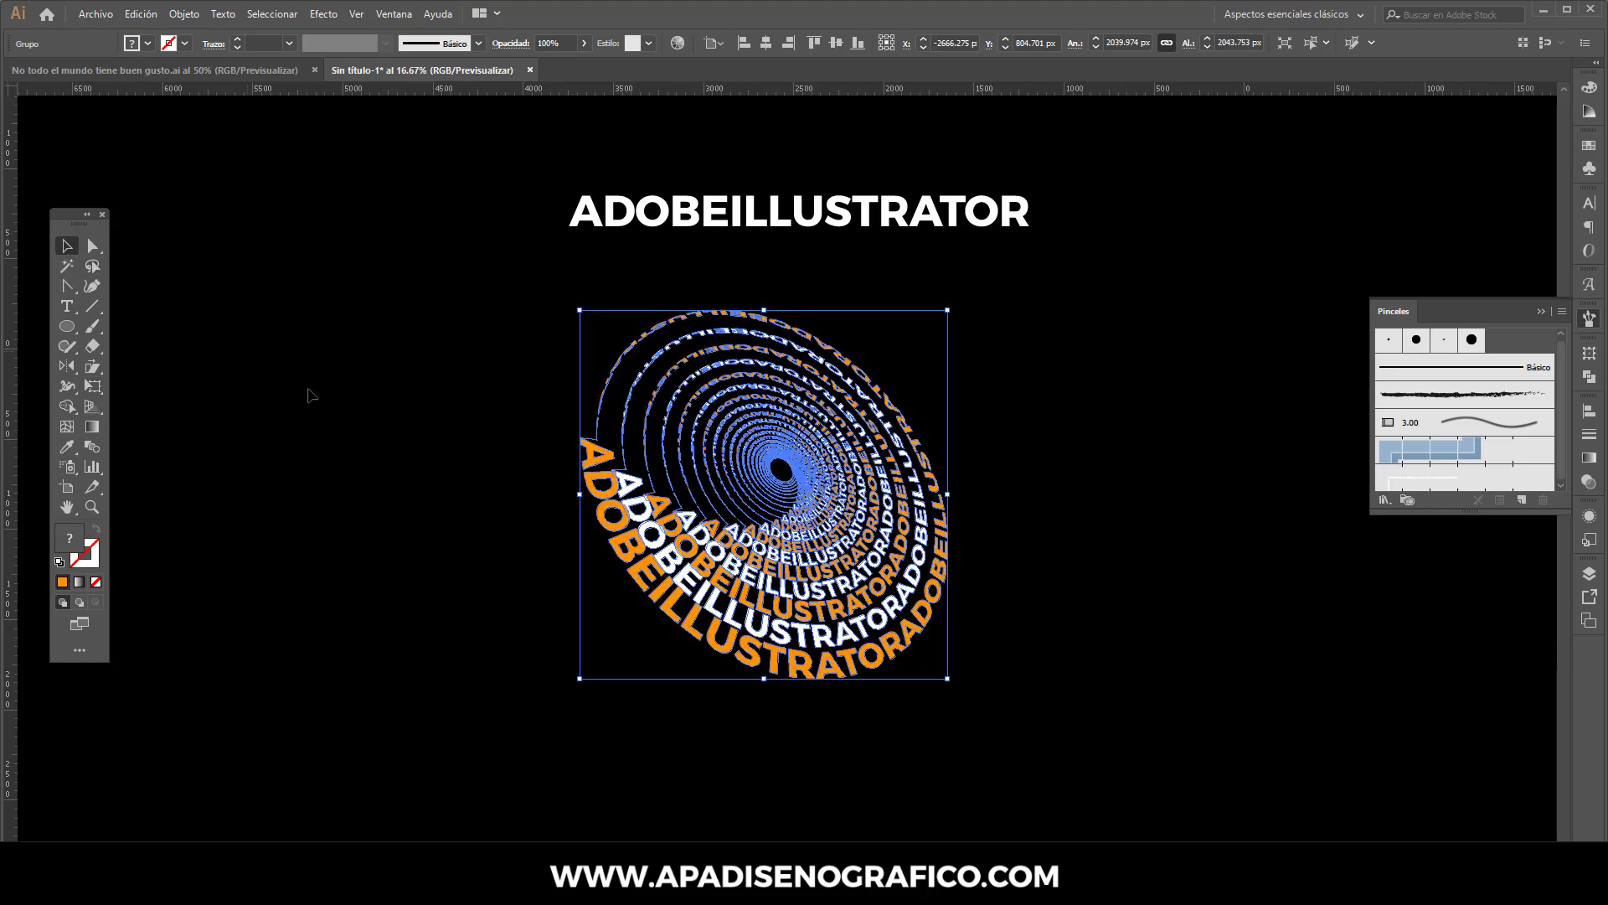
{"action": "left_click", "coordinate": [708, 204]}
{"action": "key", "text": "Delete"}
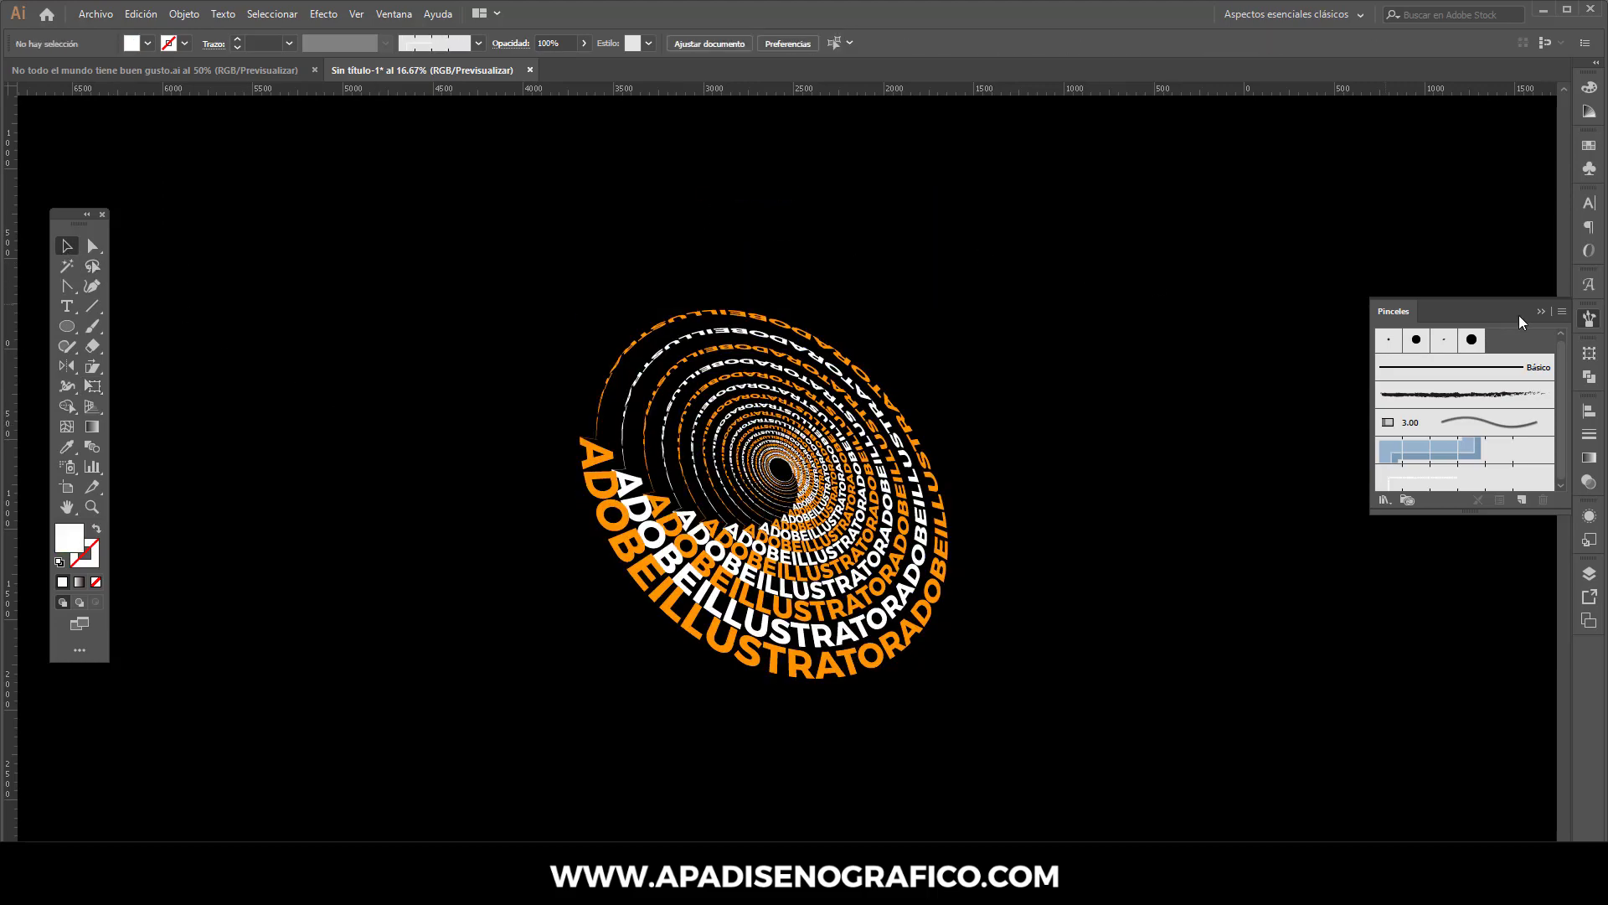
Scale up the tilted spiral by dragging a bounding-box handle outward, then deselect
{"action": "left_click", "coordinate": [942, 486]}
{"action": "left_click_drag", "start_coordinate": [949, 486], "coordinate": [1114, 484]}
{"action": "key", "text": "ctrl+shift+a"}
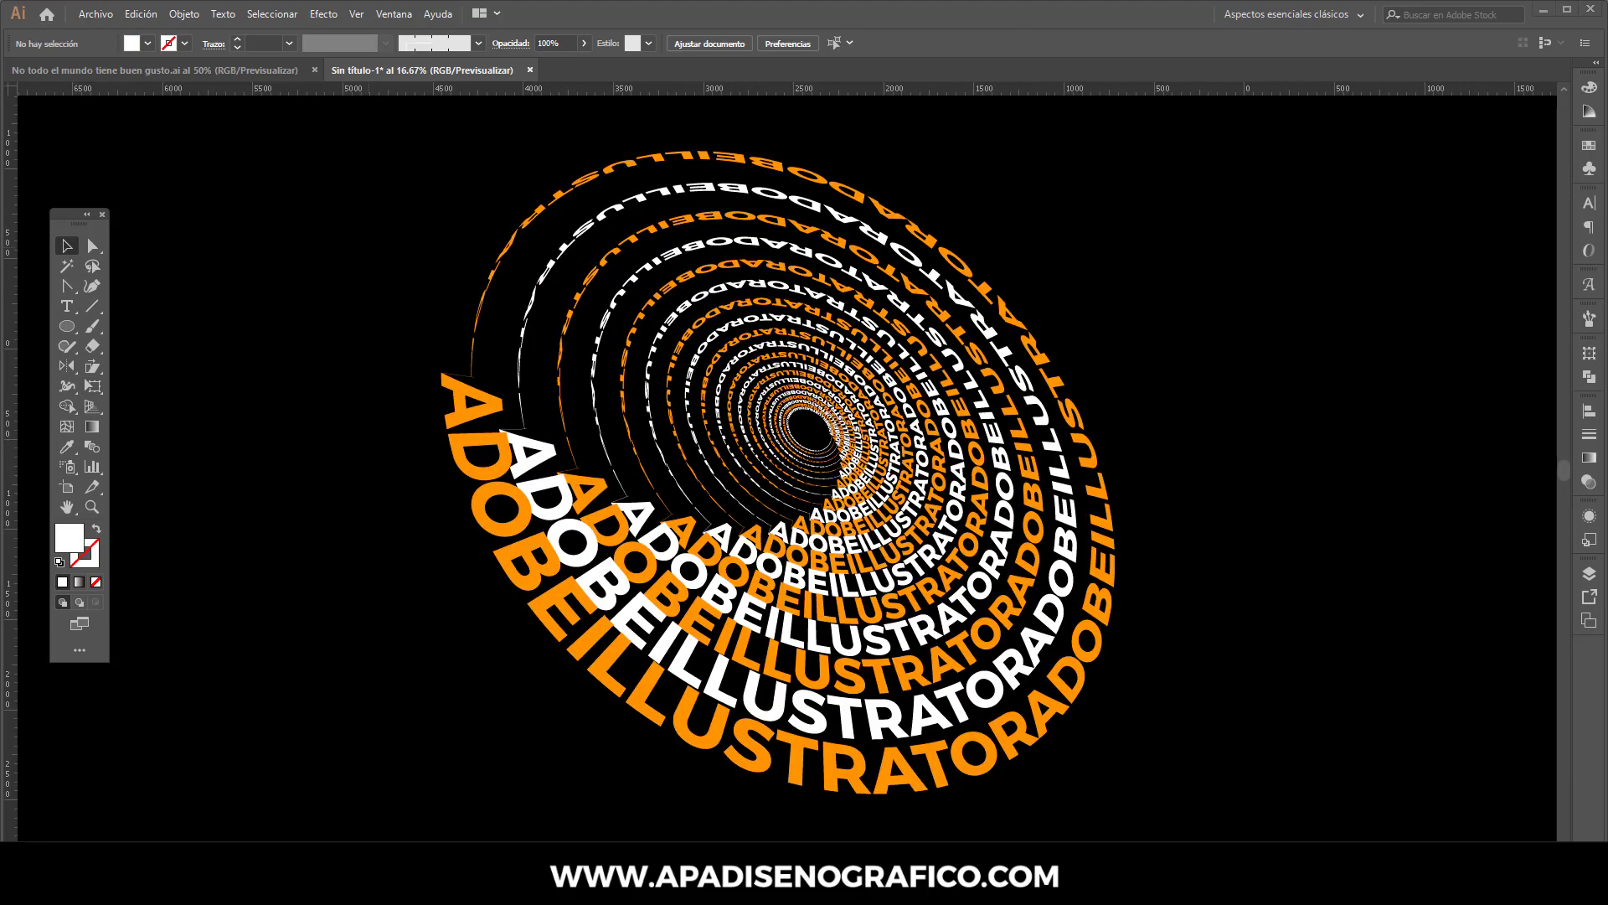